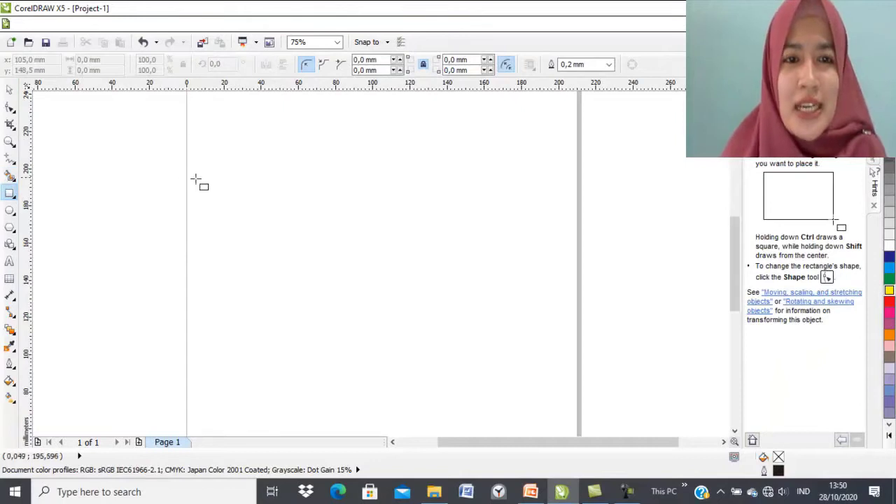
Step: Draw a red-filled square about 49 mm wide and a yellow-filled square about 53 mm wide diagonally below it
left_click_drag(280, 178, 372, 270)
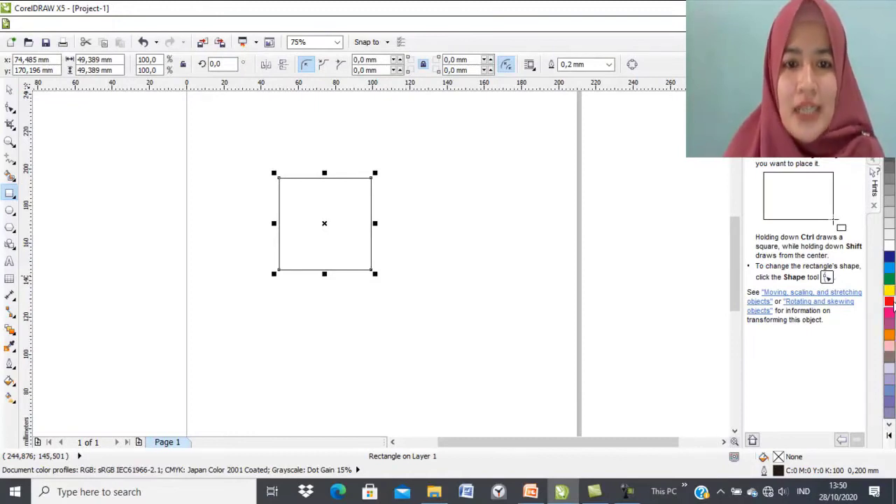
left_click(889, 301)
left_click_drag(397, 269, 494, 366)
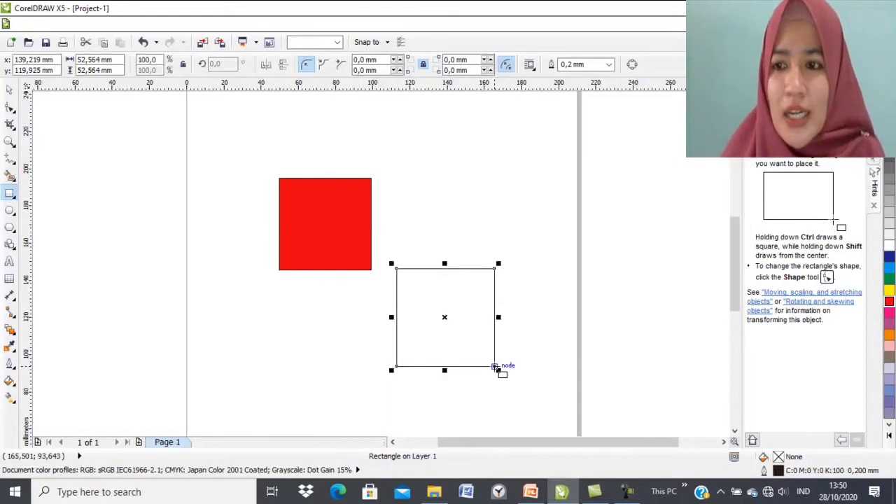
left_click(890, 293)
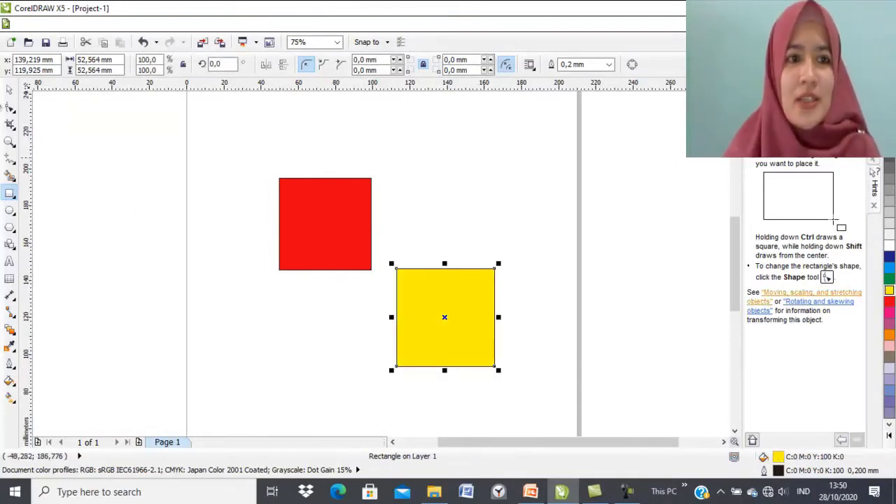
Step: Reposition the yellow and red squares so the yellow one overlaps the red one's lower-right corner
left_click(9, 89)
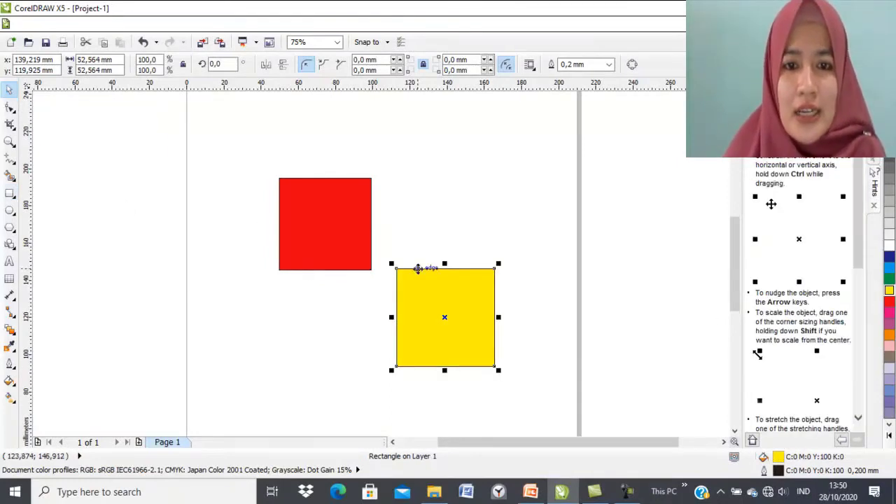
left_click_drag(420, 292, 345, 271)
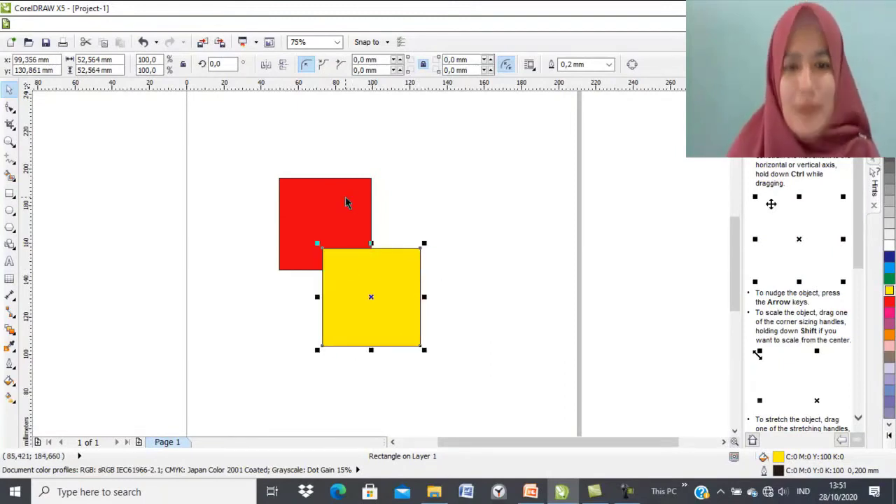
left_click_drag(345, 198, 354, 198)
left_click_drag(406, 252, 417, 248)
left_click(485, 242)
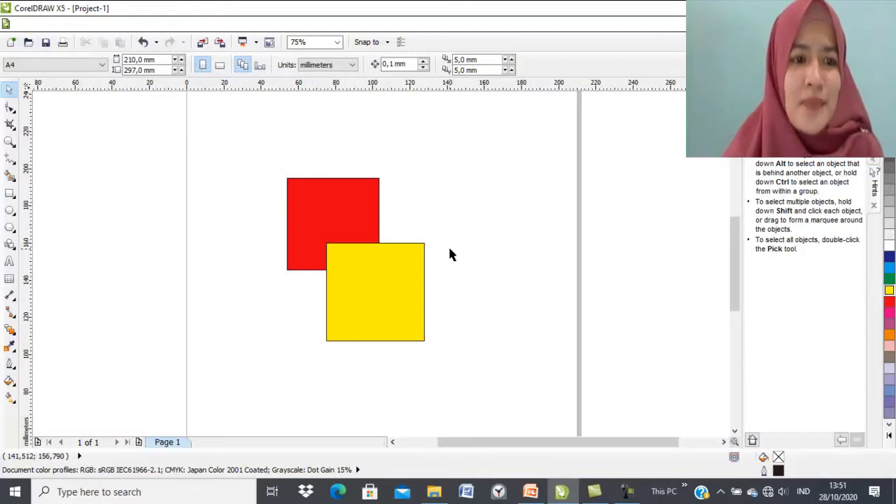
Step: Blend the red square into the yellow square with 20 intermediate steps
left_click(10, 329)
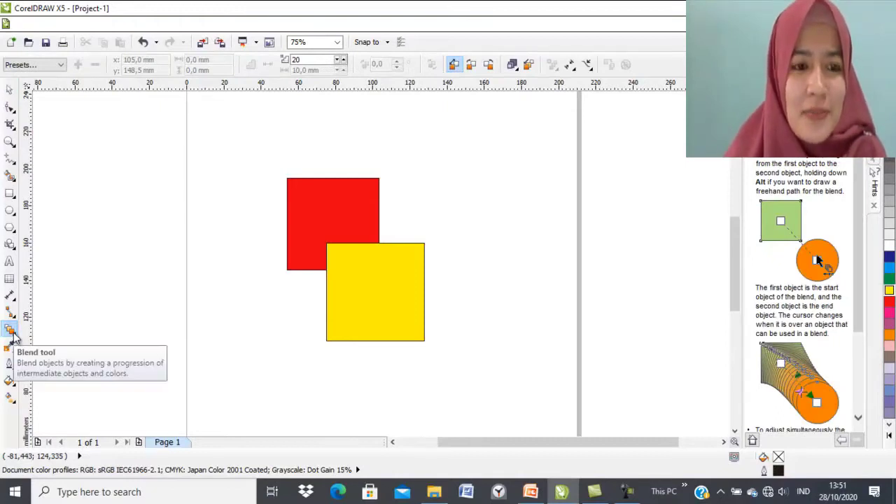
left_click(15, 337)
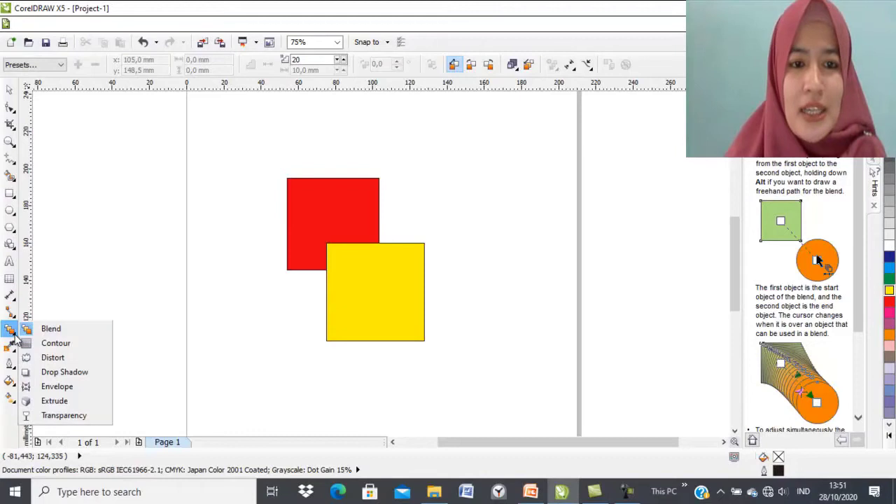
left_click(79, 334)
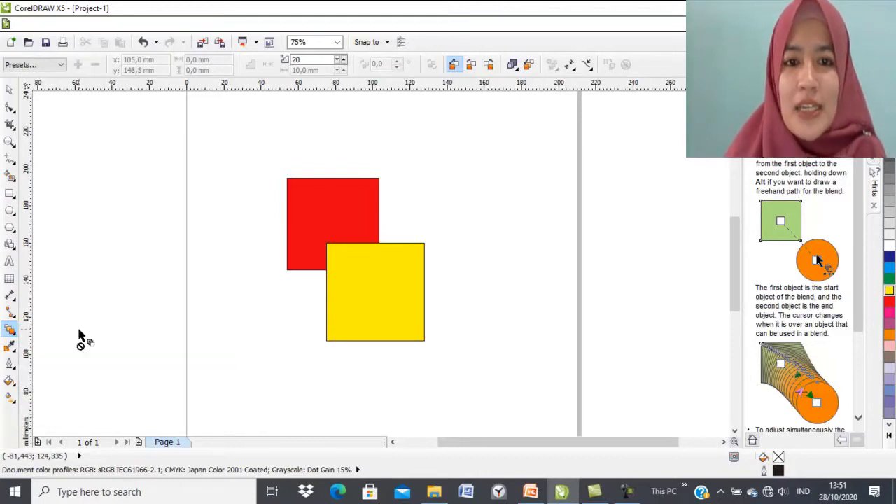
left_click(333, 221)
left_click_drag(332, 220, 374, 290)
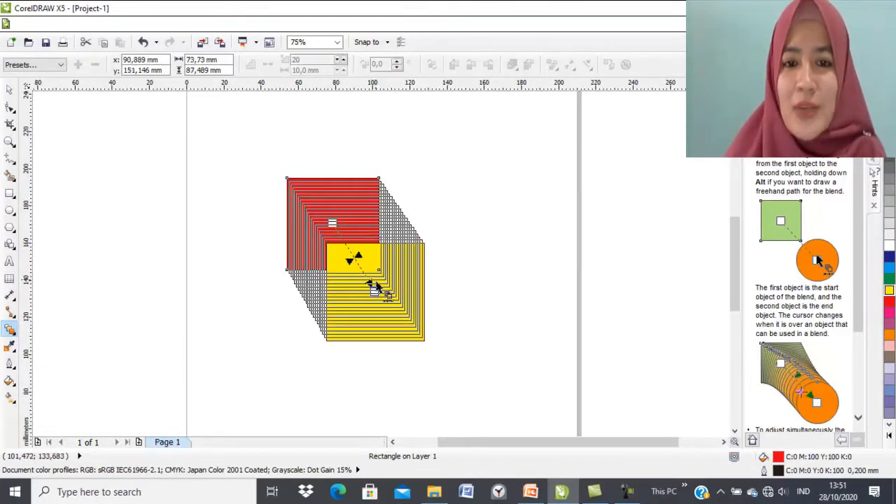
left_click(482, 287)
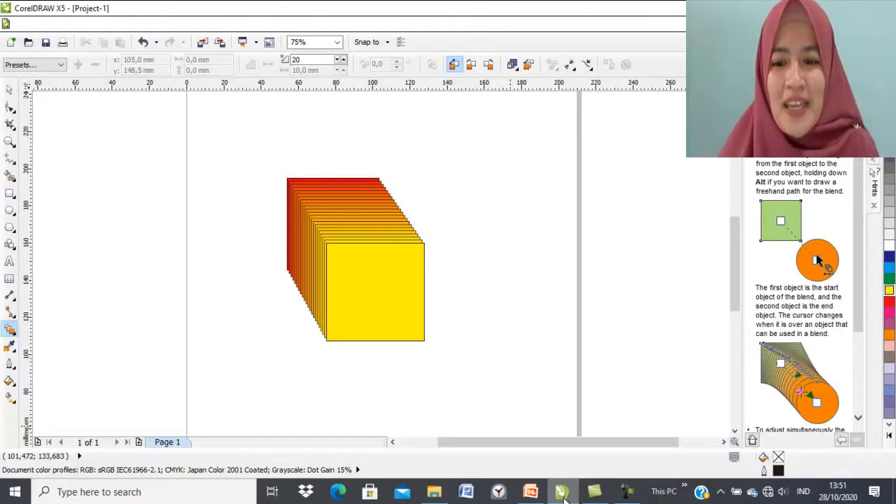
Step: Switch to the PowerPoint presentation and start the slide show at the frequently used effects slide
mouse_move(593, 496)
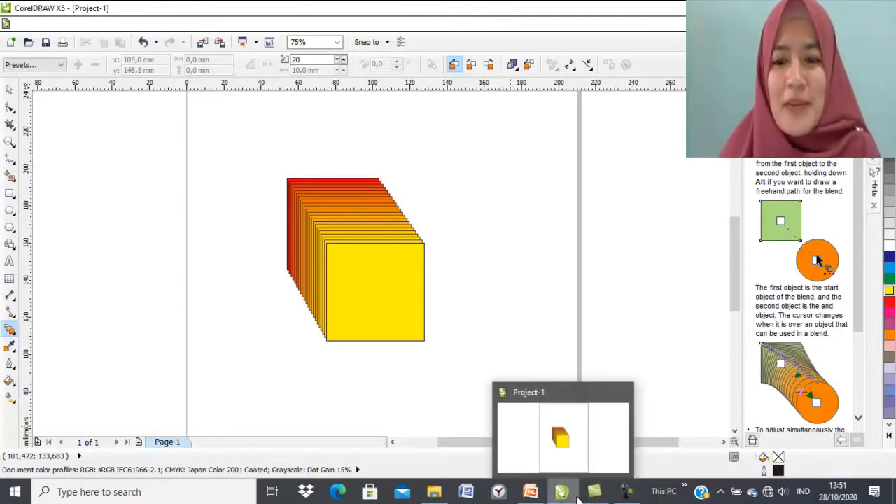
left_click(532, 492)
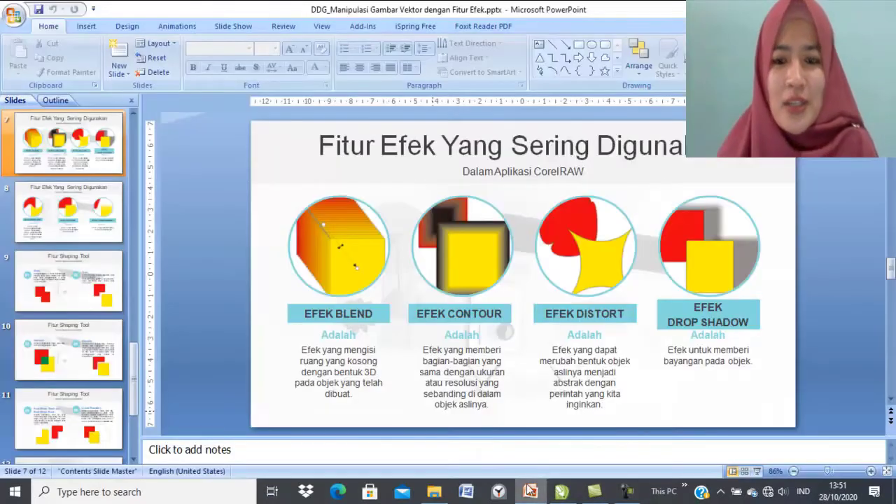
left_click(757, 471)
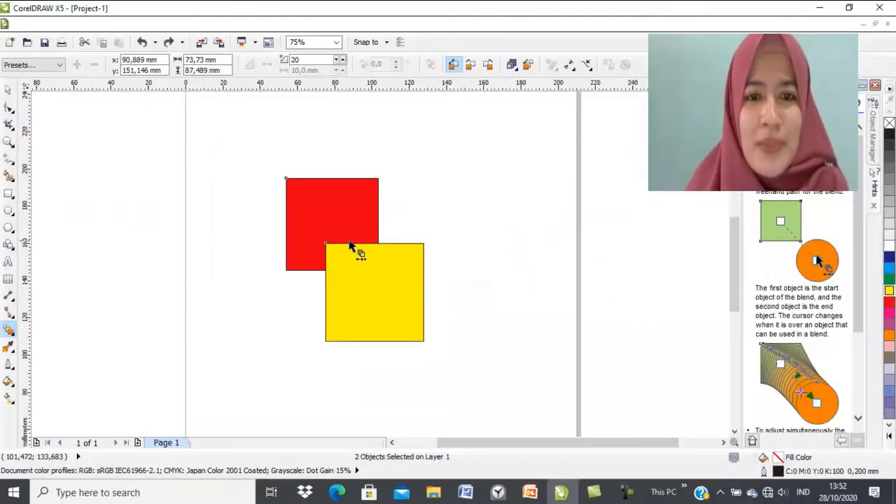
Step: Apply an outside contour to the red square and a 10-step, 2 mm outside contour to the yellow square
left_click(14, 338)
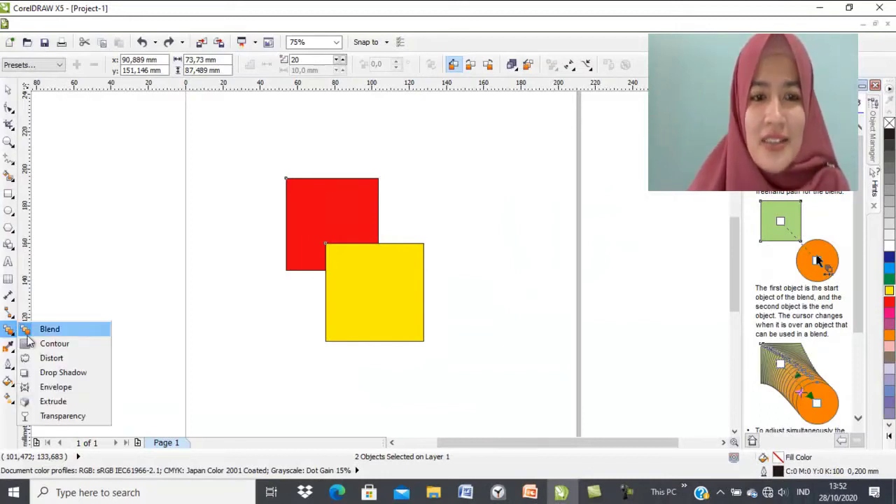
left_click(77, 344)
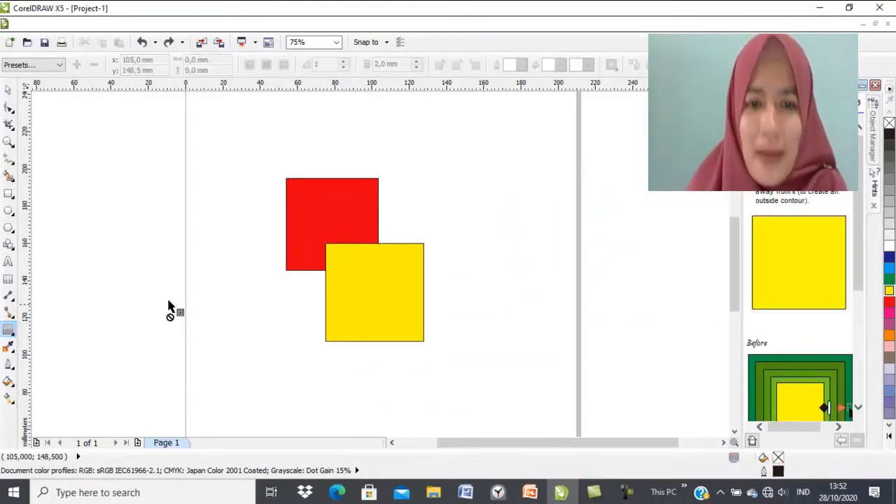
left_click(336, 215)
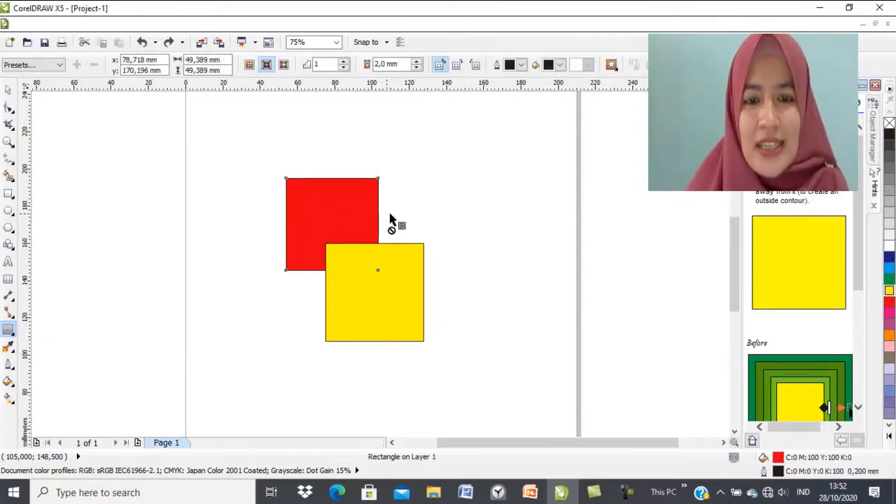
left_click(381, 295)
left_click(332, 225)
left_click_drag(333, 225, 385, 222)
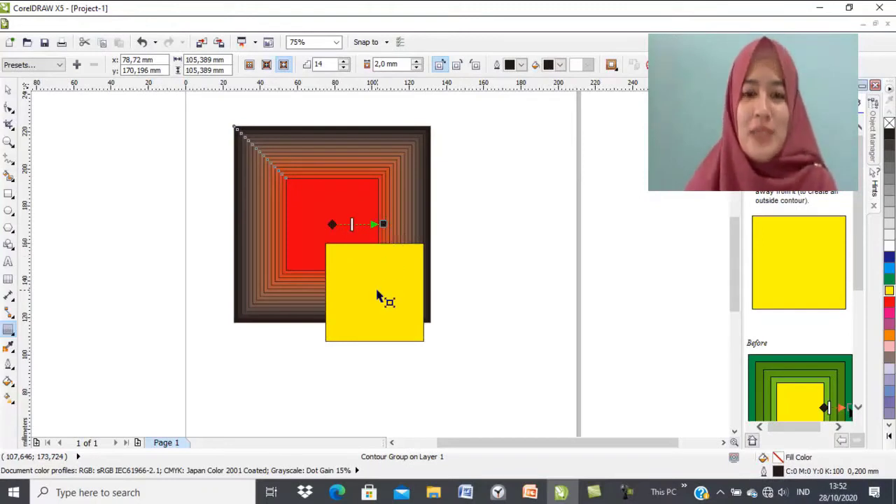
left_click_drag(379, 298, 419, 307)
left_click(389, 305)
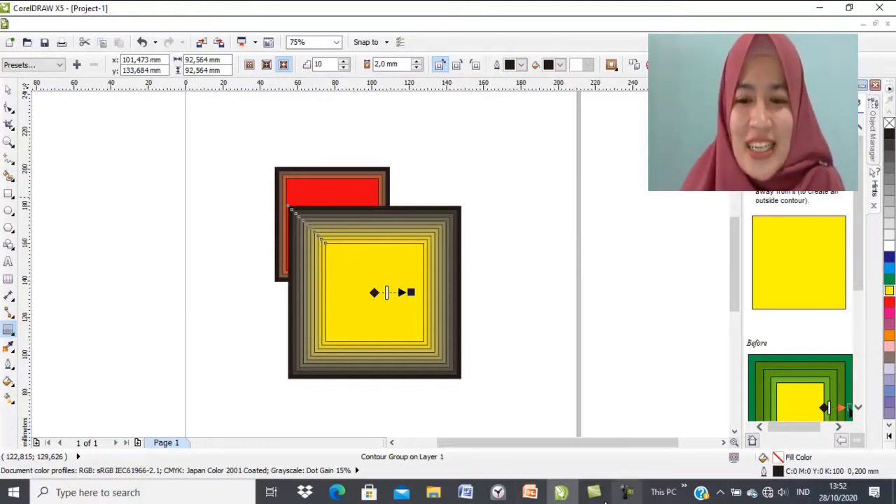
Step: Return to PowerPoint and show the Contour and Distort effect descriptions in full screen
left_click(530, 493)
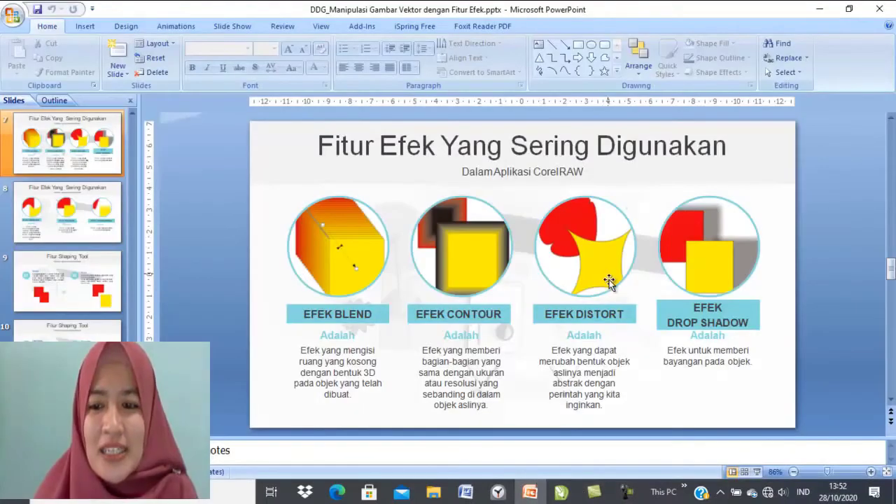
left_click(756, 472)
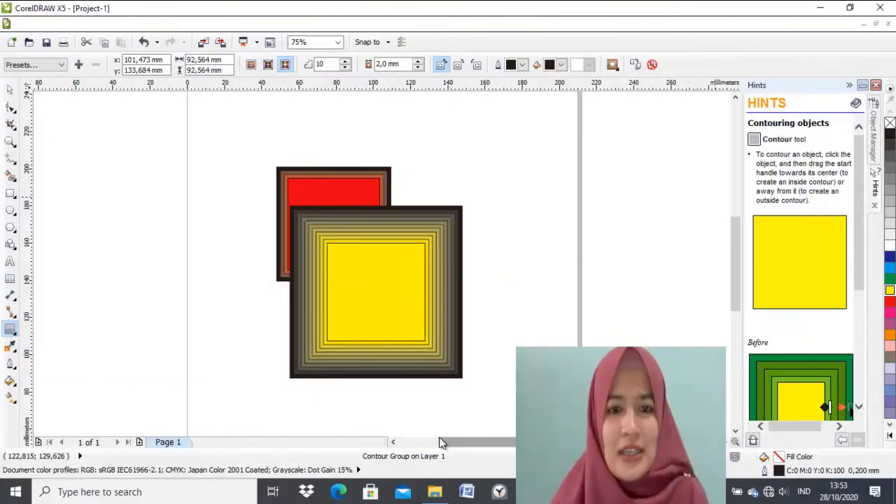
Step: Back in CorelDRAW, undo the contours on both squares and deselect everything
key("ctrl+z")
key("ctrl+z")
key("ctrl+z")
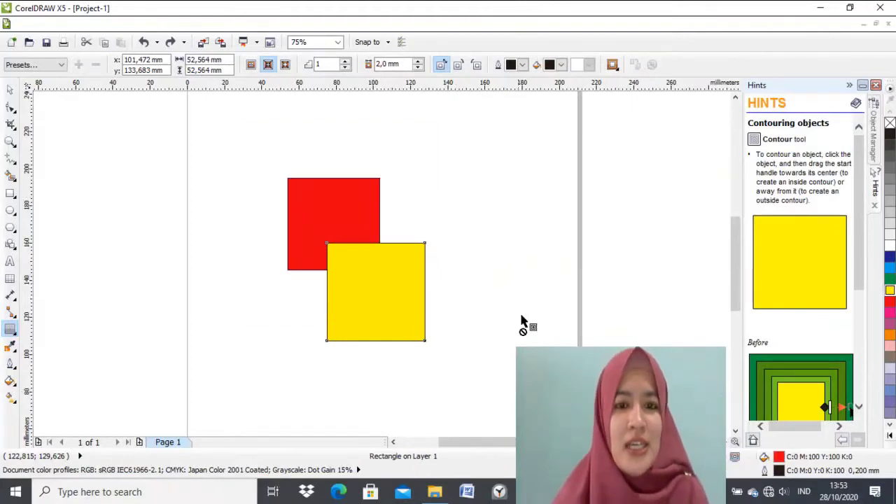
key("Escape")
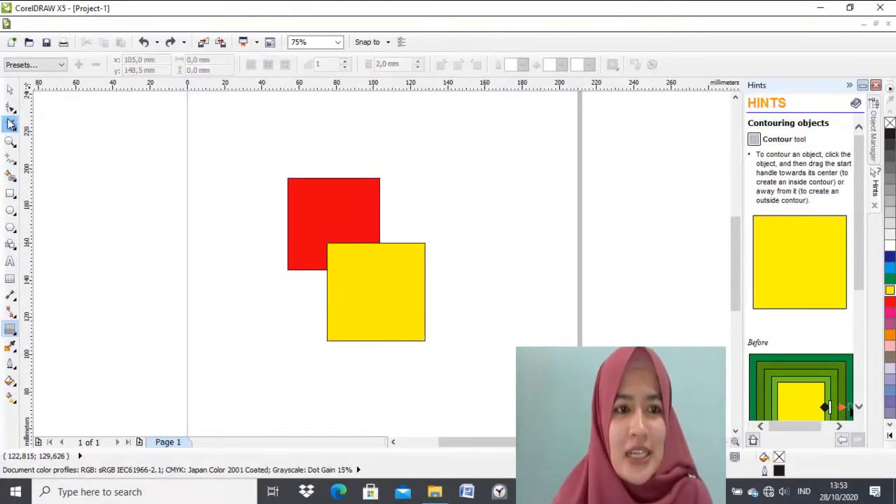
left_click(10, 89)
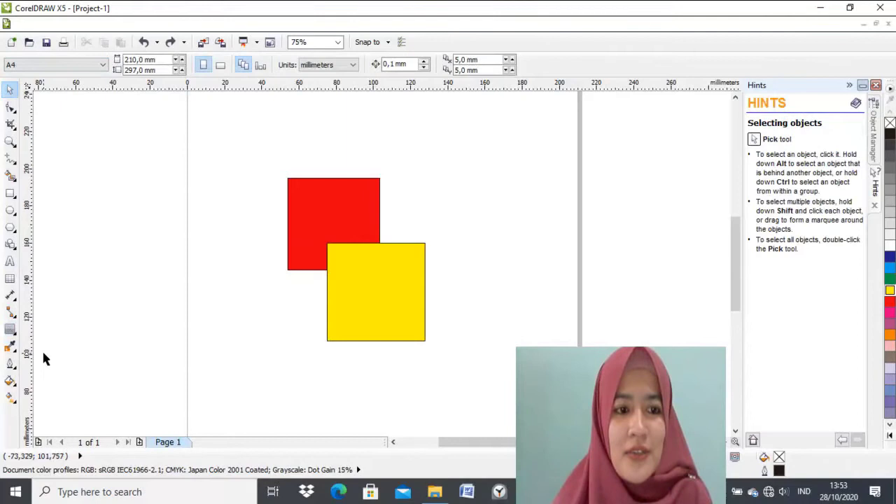
Step: Distort the red square into a four-pointed star with two push-and-pull distortions of about 27 and 19 amplitude
left_click(16, 333)
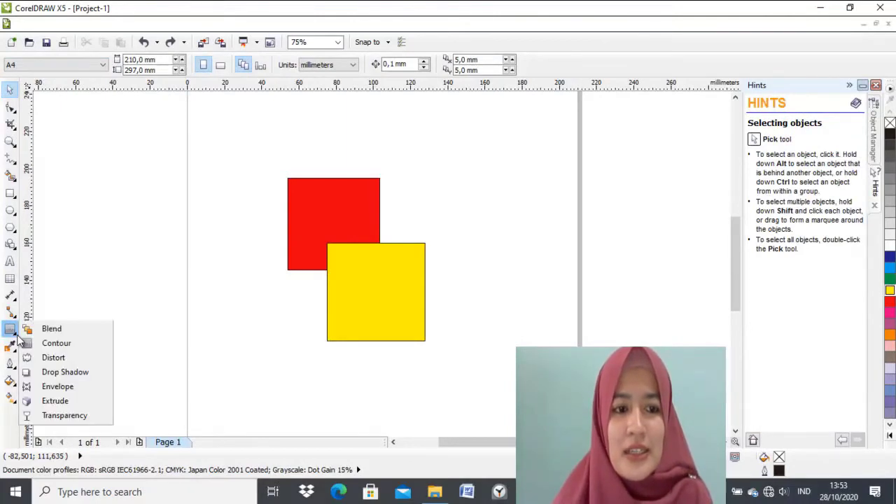
left_click(73, 362)
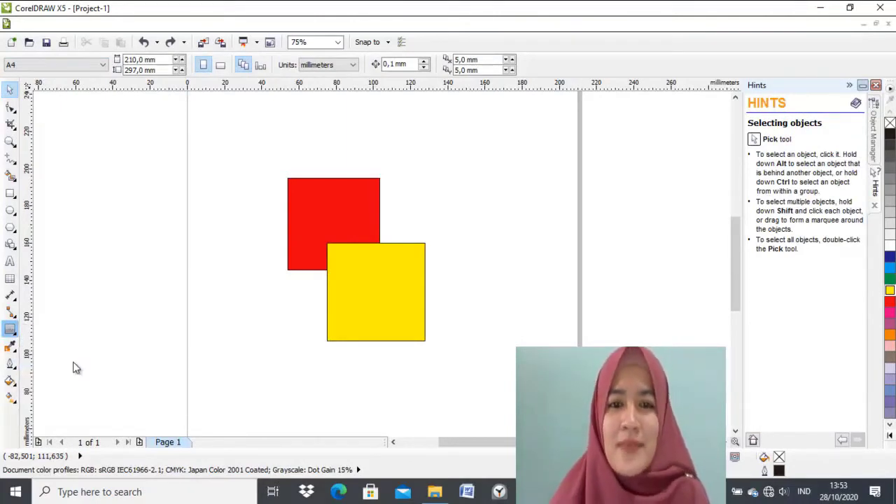
left_click(341, 218)
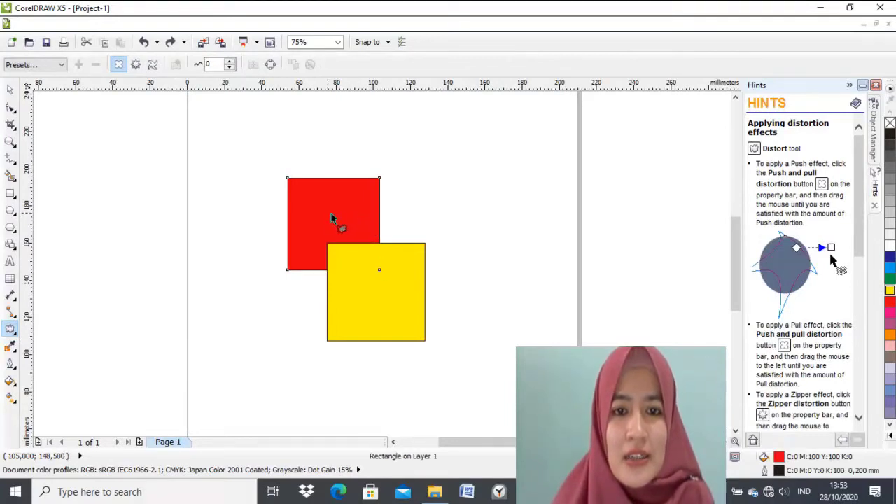
left_click_drag(335, 204, 356, 217)
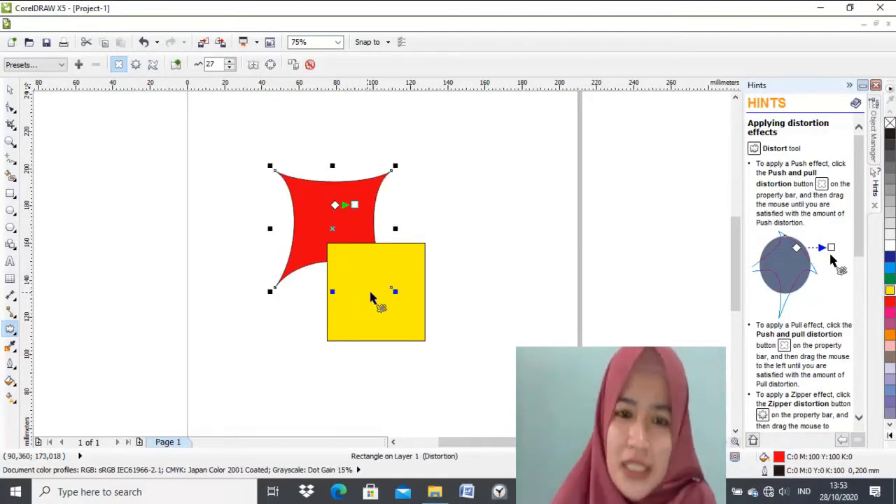
mouse_move(371, 297)
left_mouse_down()
mouse_move(383, 283)
mouse_move(381, 292)
left_mouse_up()
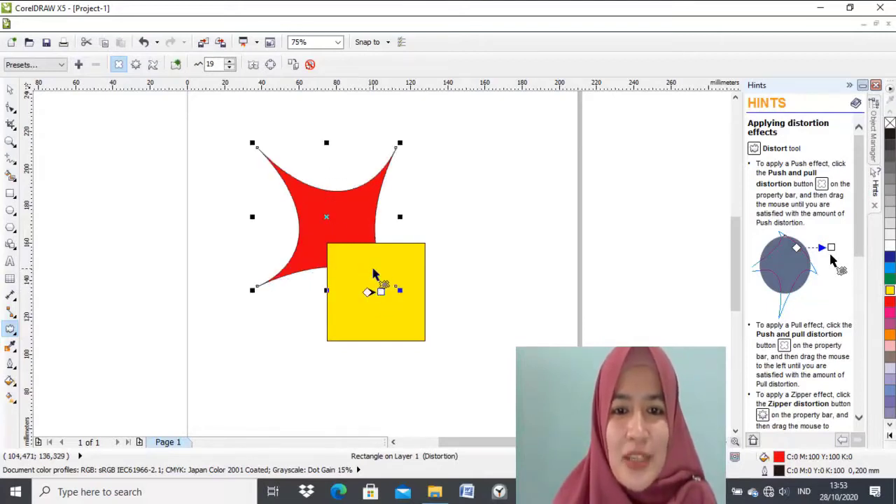
Step: Distort the yellow square into a rounded, petal-like shape using a push-and-pull amplitude of about -45
left_click(374, 274)
left_click_drag(377, 270, 344, 327)
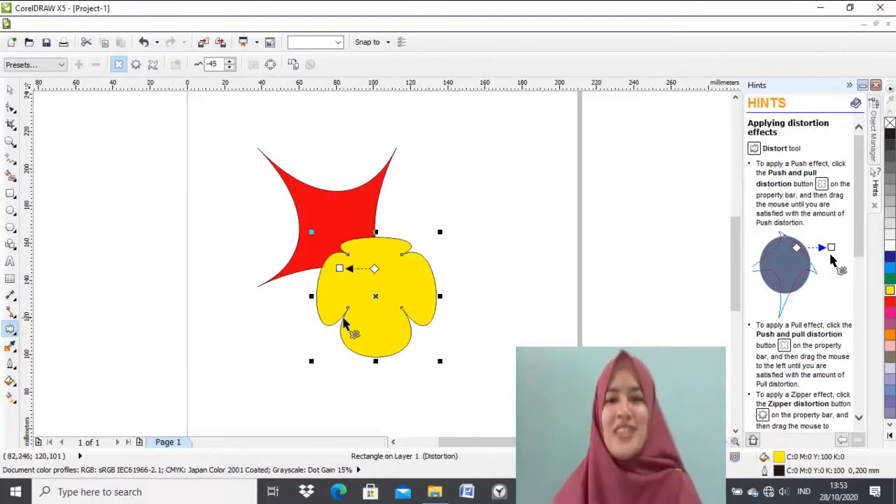
left_click(510, 325)
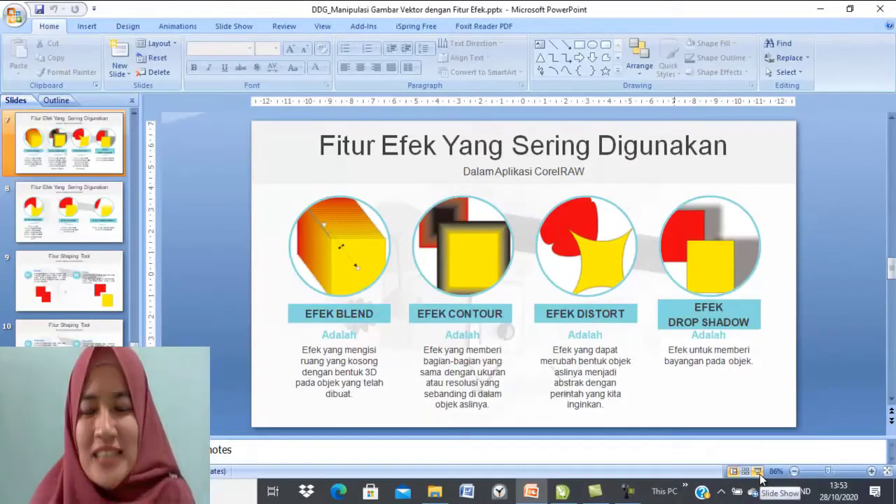
Step: Present the effects slide in full screen to review the Drop Shadow description, and end the slide show
key("shift+F5")
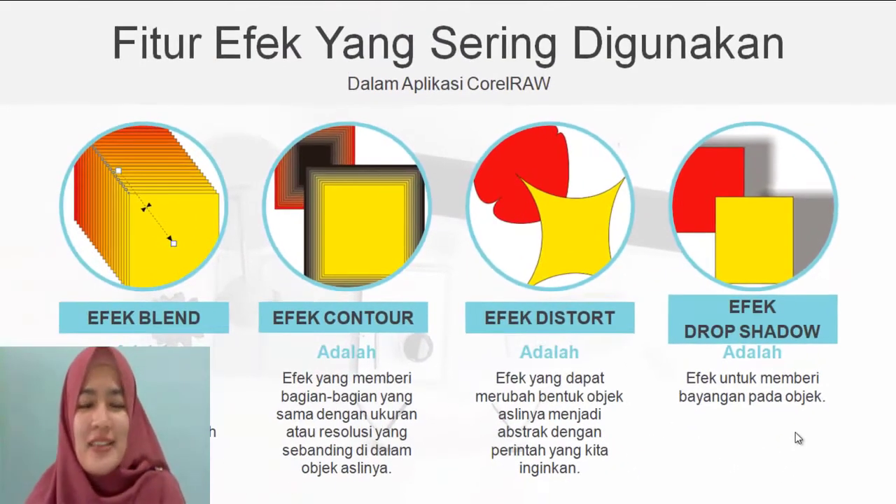
key("Escape")
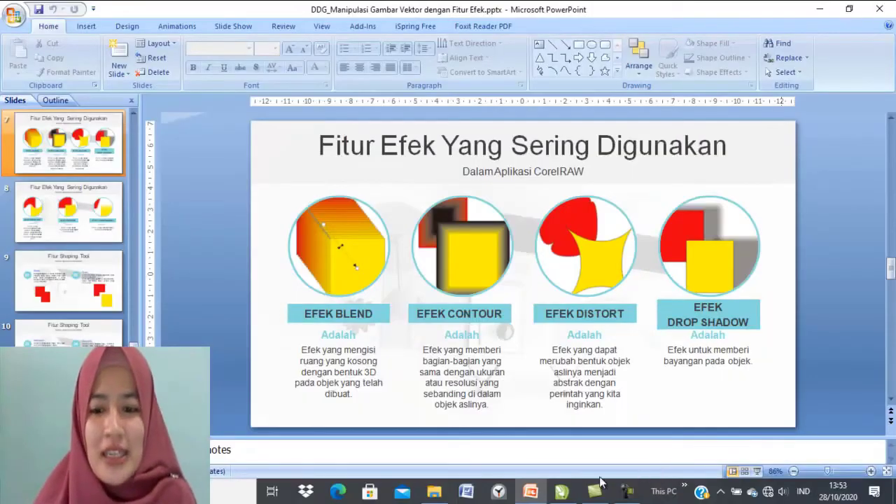
Step: Switch to CorelDRAW and undo the distortions on the red and yellow shapes
left_click(571, 494)
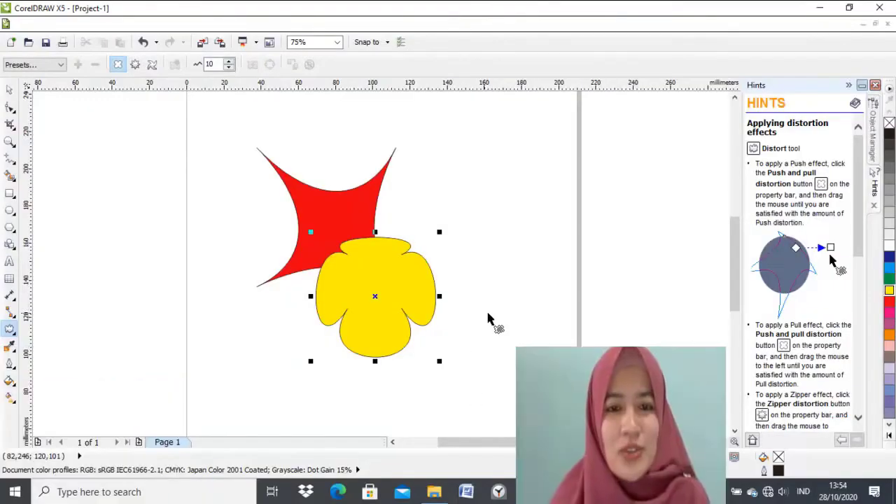
key("ctrl+z")
key("ctrl+z")
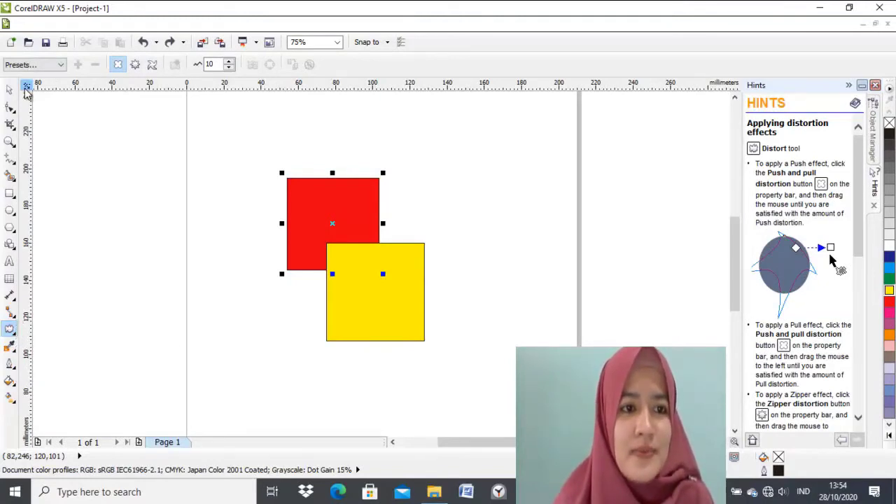
Step: Add a drop shadow to the red square, offset about 19 mm horizontally and -0.9 mm vertically
left_click(14, 335)
left_click(63, 371)
left_click(339, 226)
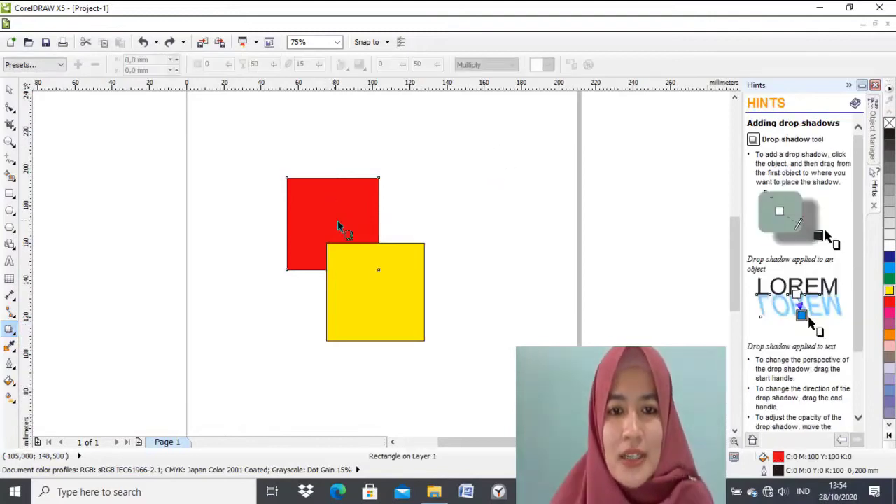
left_click_drag(338, 226, 413, 228)
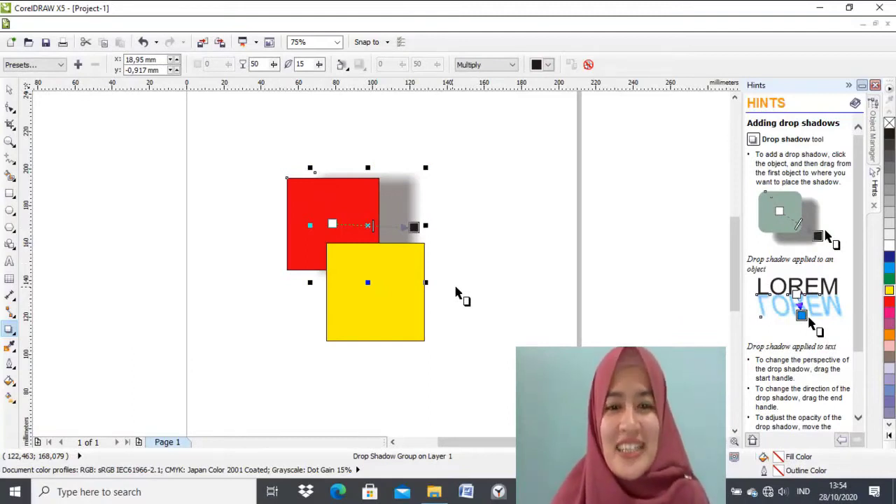
Step: Add a drop shadow to the yellow square, offset about -19.7 mm horizontally and -2.5 mm vertically, and deselect it
left_click(371, 313)
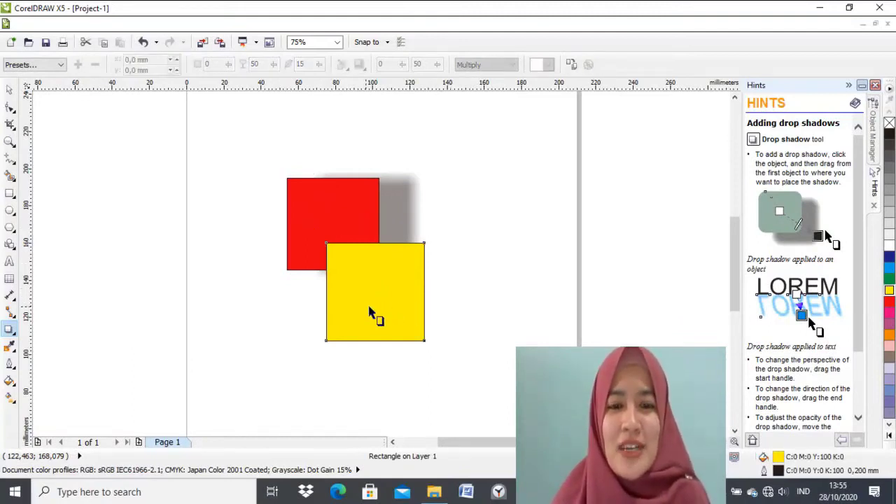
left_click_drag(349, 304, 290, 301)
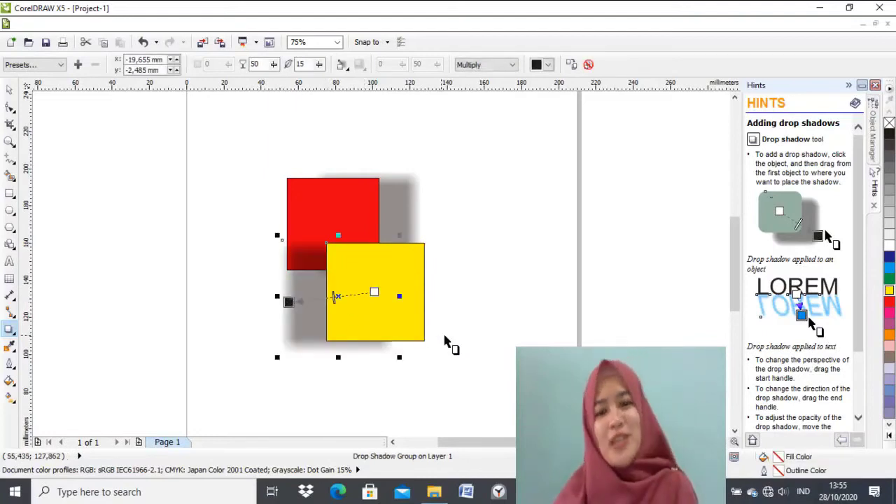
left_click(462, 352)
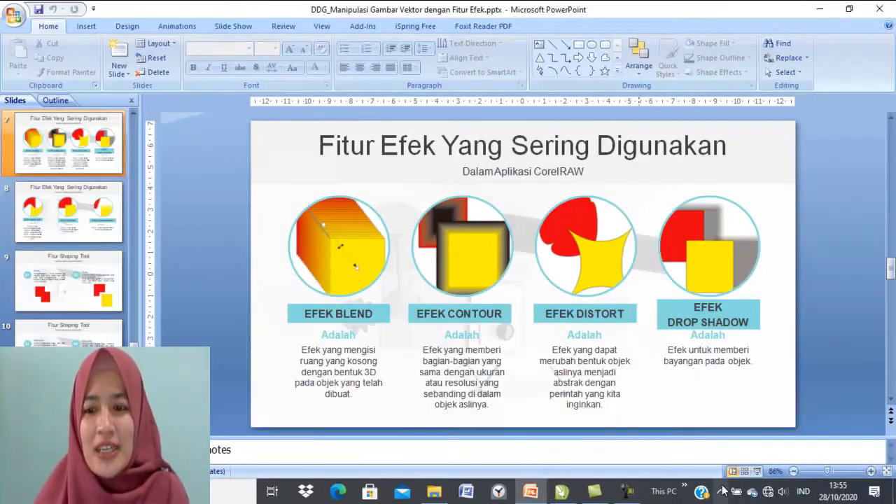
Step: Present the slide with the Blend, Contour, Distort and Drop Shadow effects, and go to the slide on Envelope, Extrude and Transparency
left_click(757, 471)
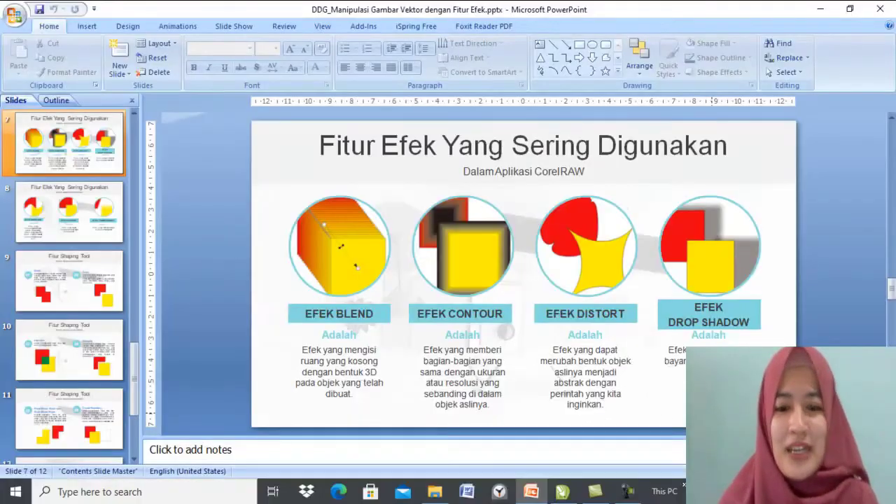
key("Page_Down")
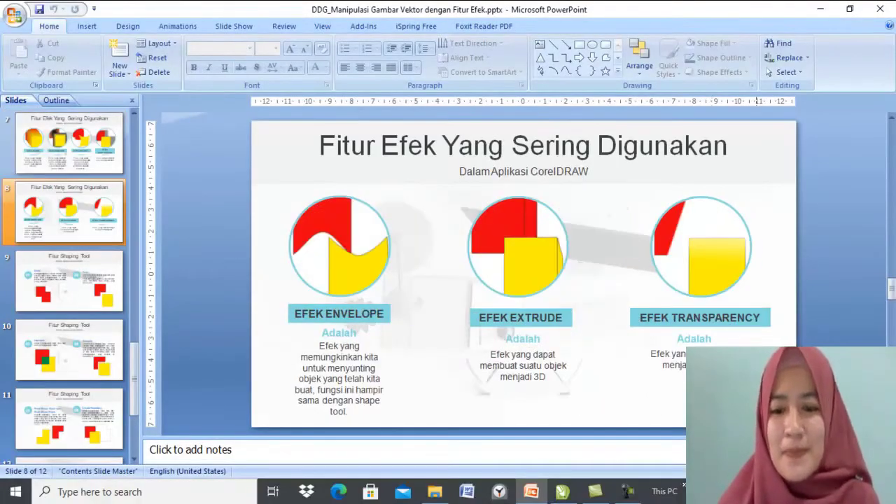
Step: Switch to CorelDRAW, undo the drop shadows on both squares and deselect them
left_click(562, 492)
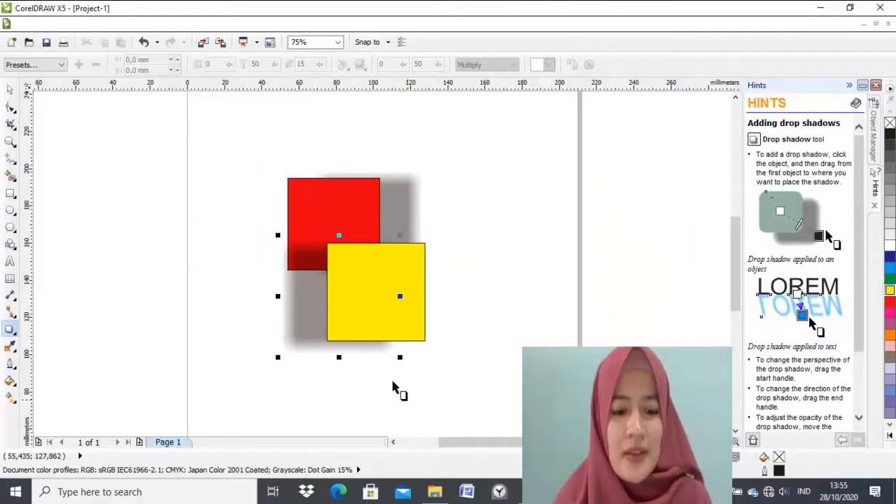
key("ctrl+z")
key("ctrl+z")
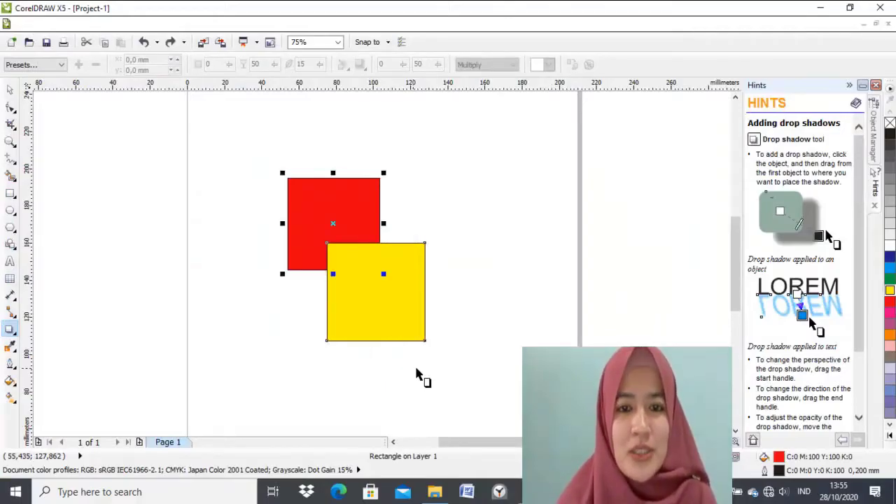
left_click(477, 338)
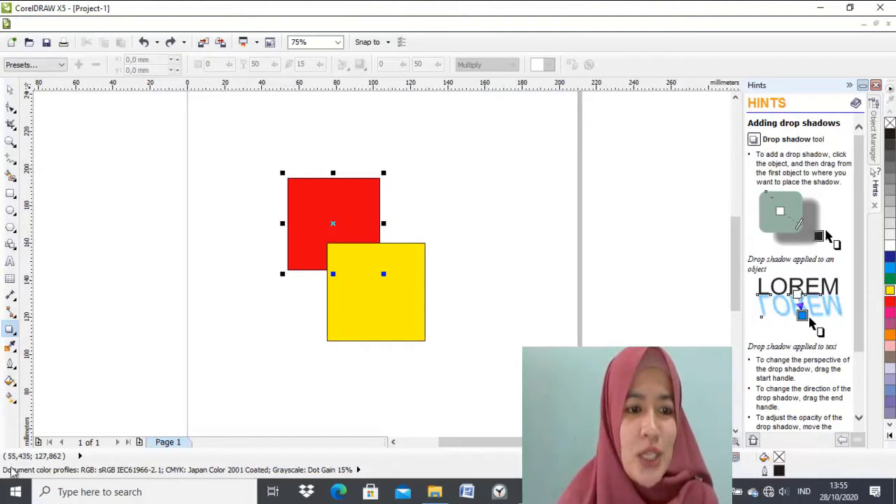
Step: Apply an unconstrained Envelope to the red square, pulling the middle nodes of its upper and right edges inward into curves
left_click(15, 336)
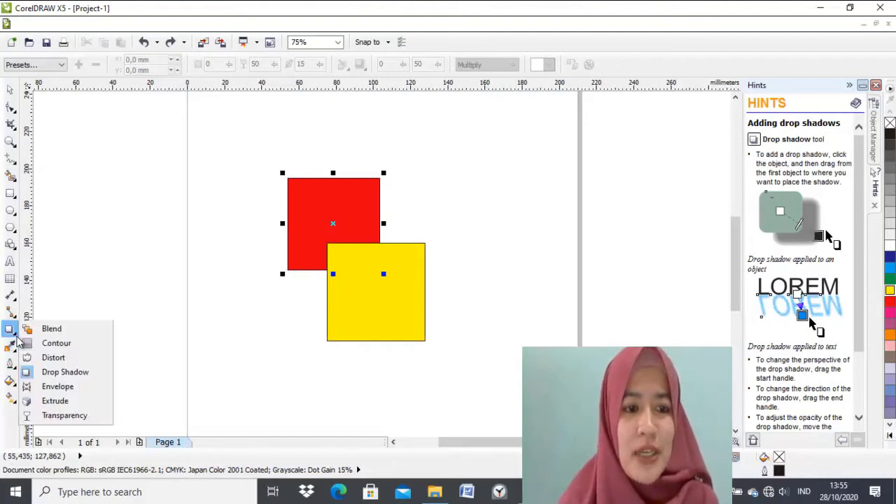
left_click(14, 349)
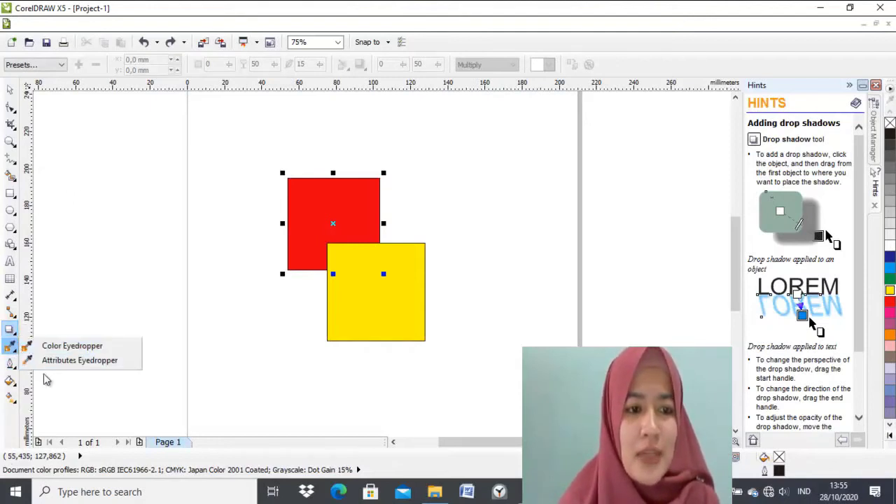
mouse_move(12, 334)
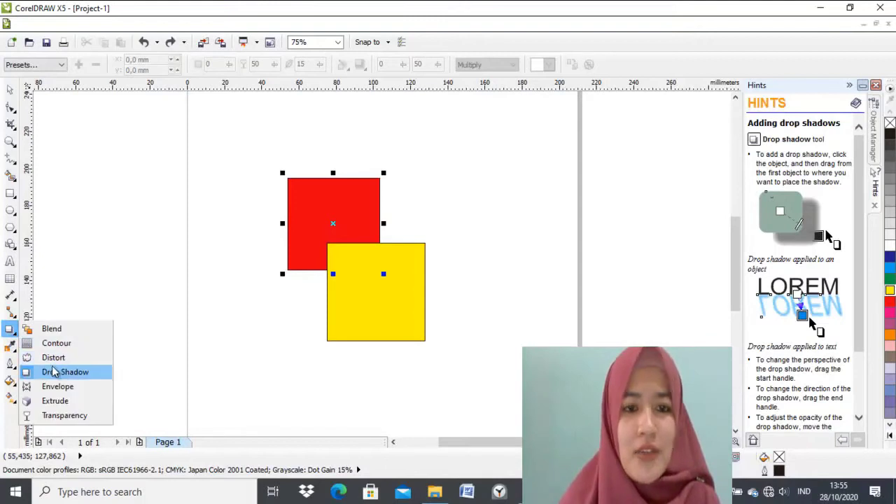
left_click(59, 387)
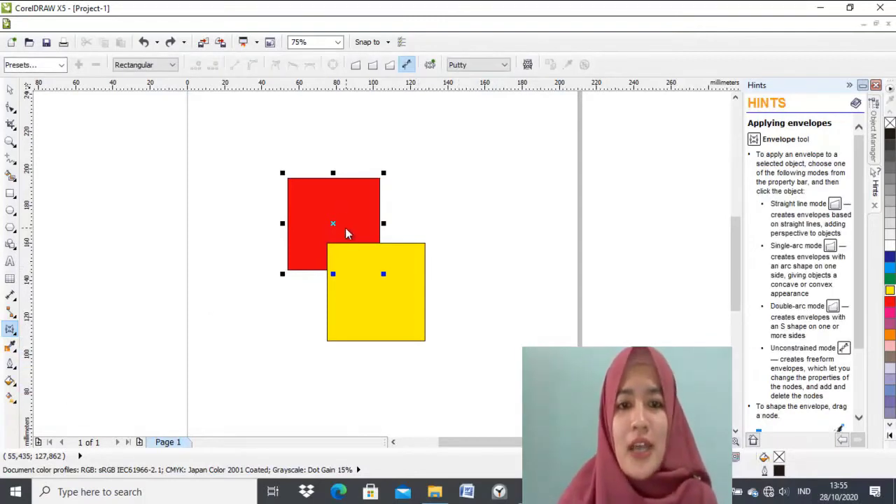
left_click(332, 223)
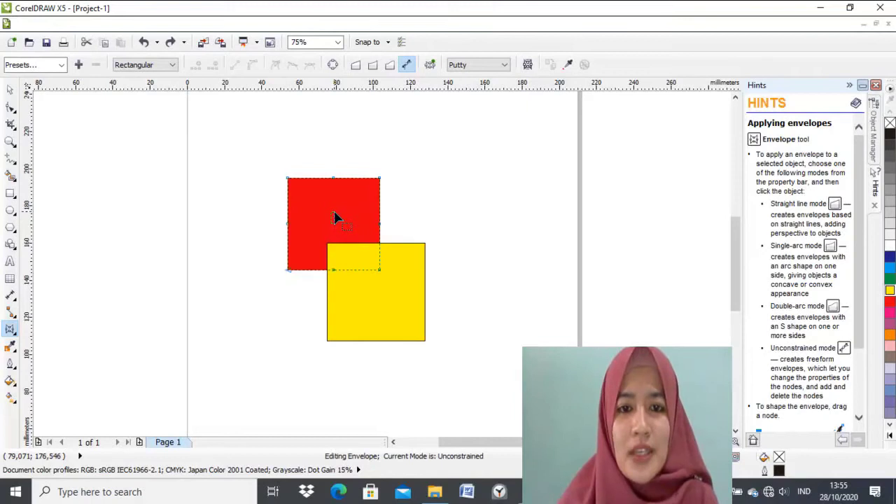
left_click_drag(333, 183, 334, 202)
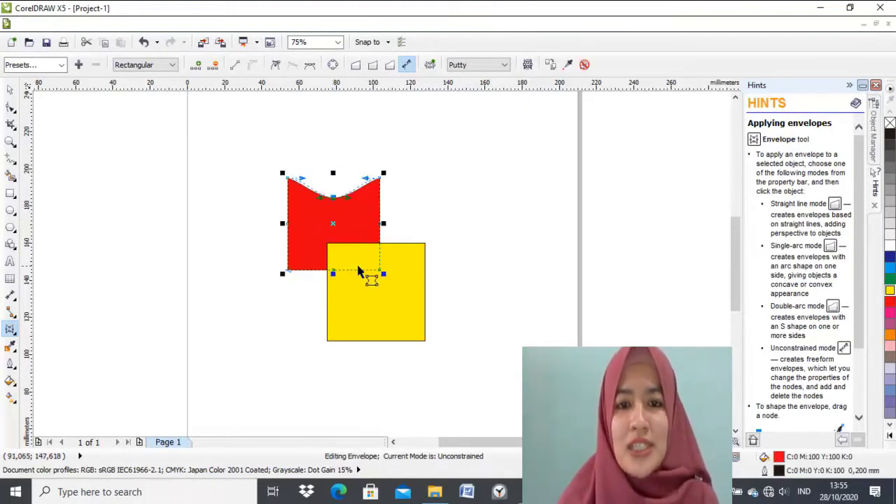
left_click_drag(383, 224, 344, 224)
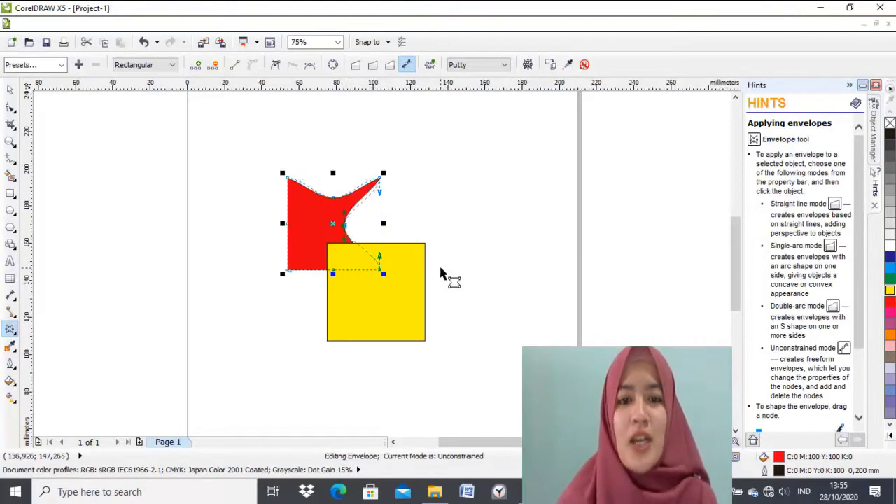
Step: Apply an unconstrained Envelope to the yellow square, curving the middle of its upper and lower edges inward, the lower one by about 11 mm
left_click(363, 315)
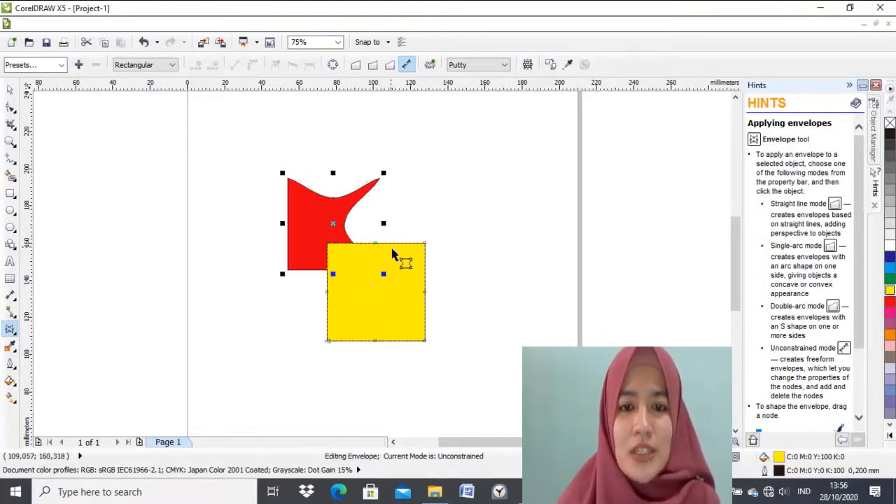
left_click_drag(377, 240, 377, 263)
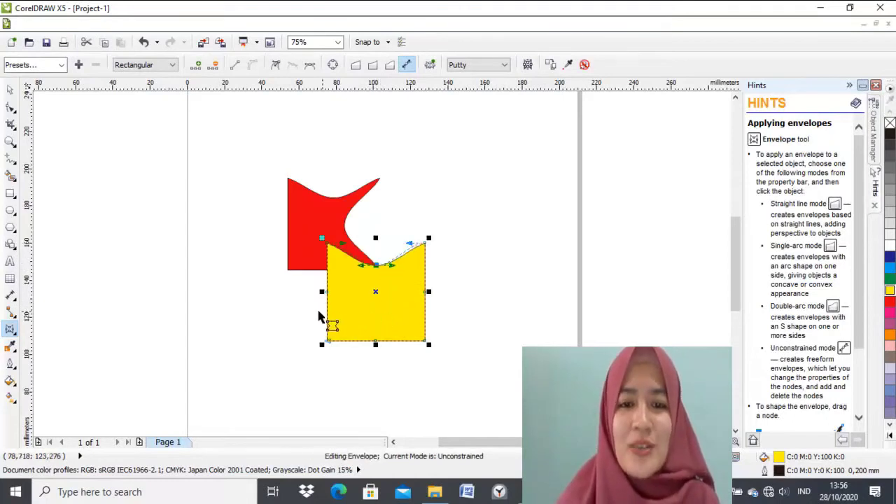
left_click_drag(375, 344, 378, 328)
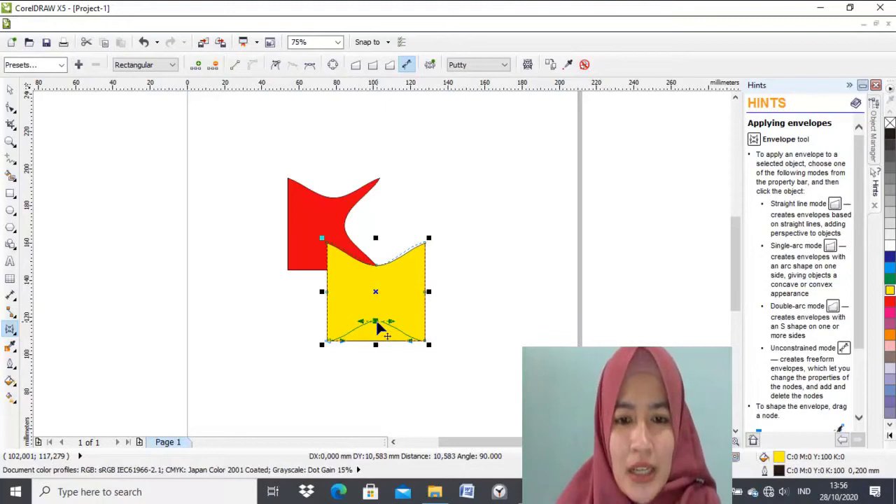
left_click_drag(377, 325, 376, 322)
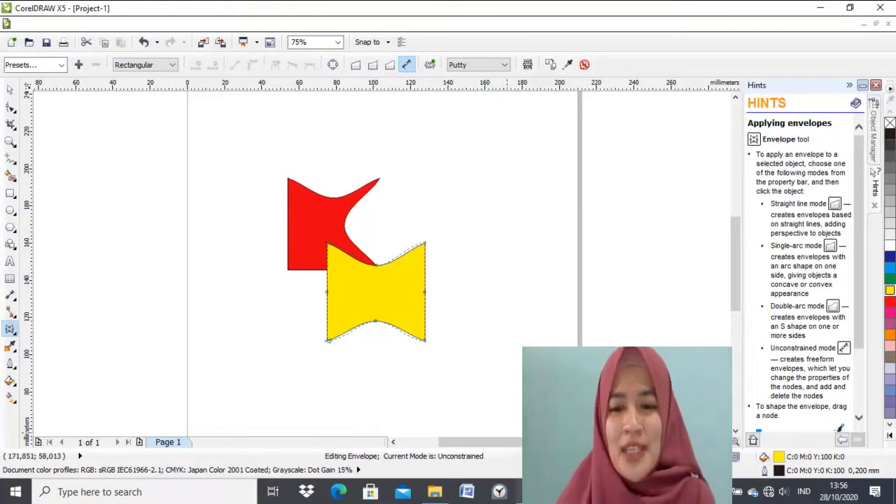
Step: Switch to PowerPoint and present the Envelope, Extrude and Transparency slide in full screen
left_click(531, 492)
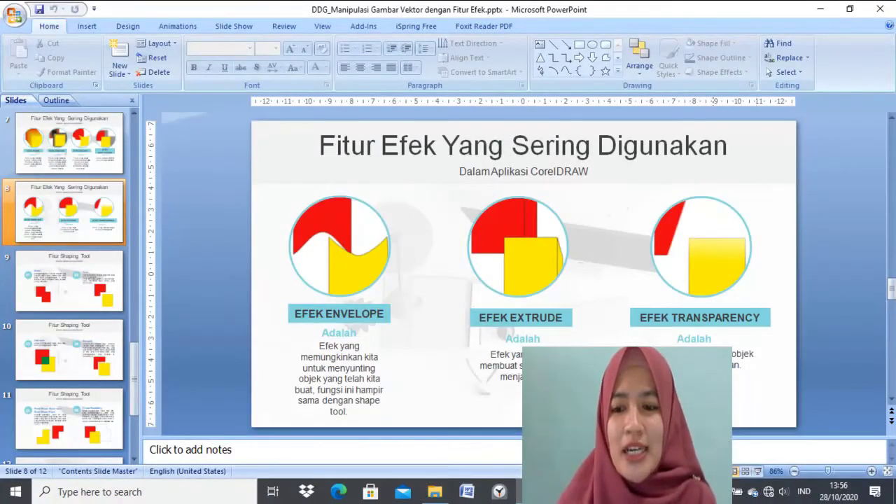
left_click(758, 473)
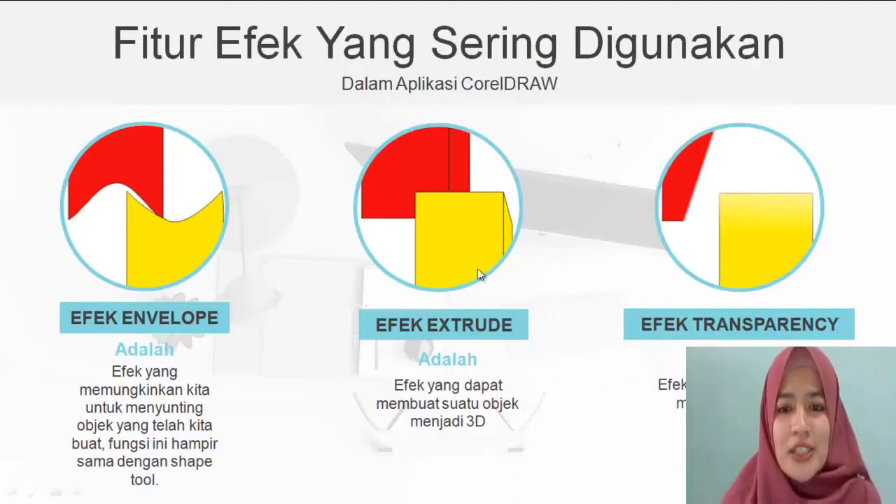
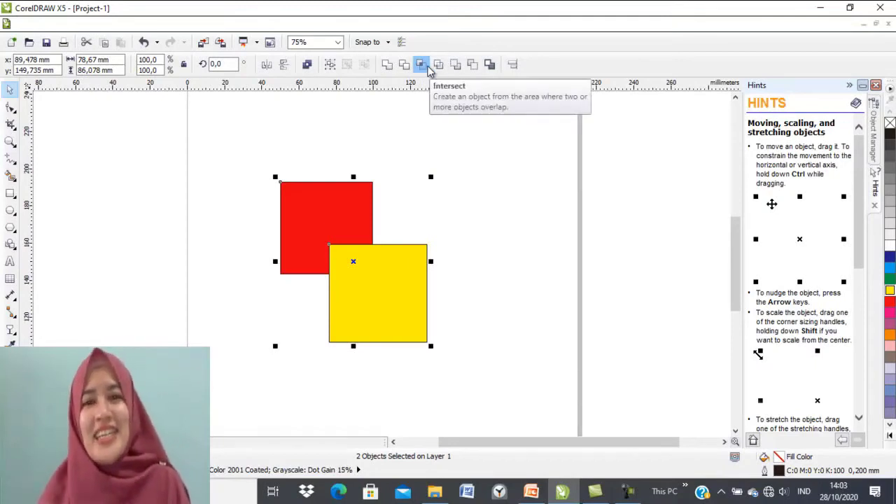
Step: Intersect the red and yellow squares, fill the resulting overlap piece green, and move the yellow square down to uncover it
left_click(423, 65)
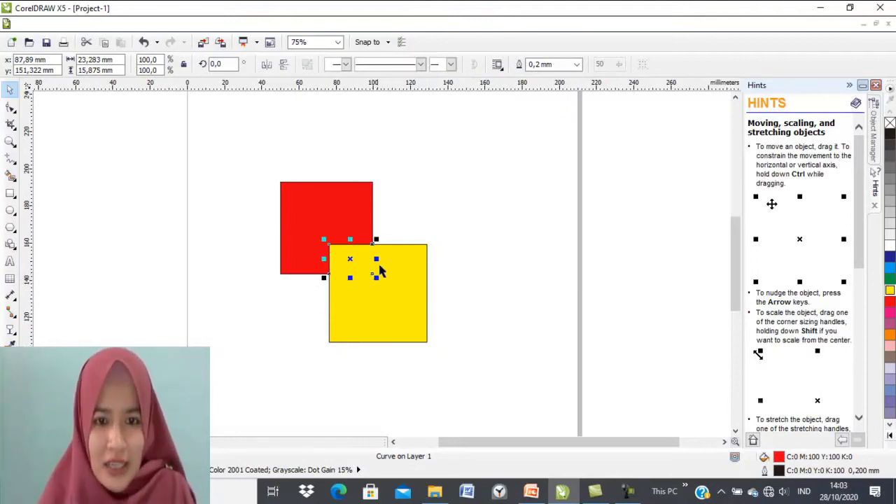
left_click(891, 279)
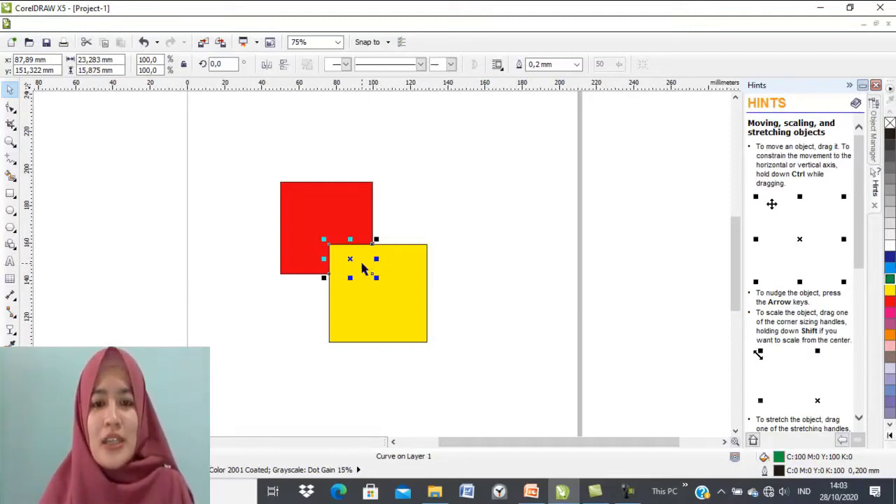
left_click_drag(411, 267, 409, 299)
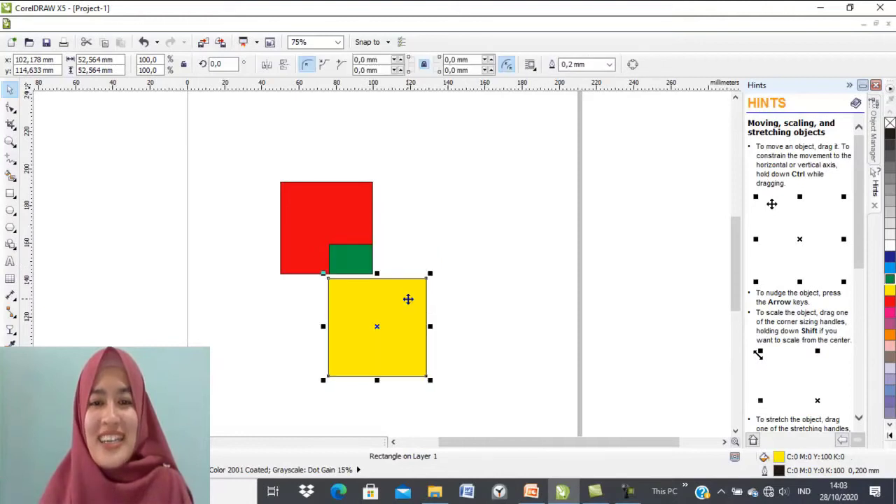
Step: Bring the green overlap piece to the front of the page and move the yellow square back beneath it
left_click(357, 266)
right_click(337, 265)
mouse_move(420, 163)
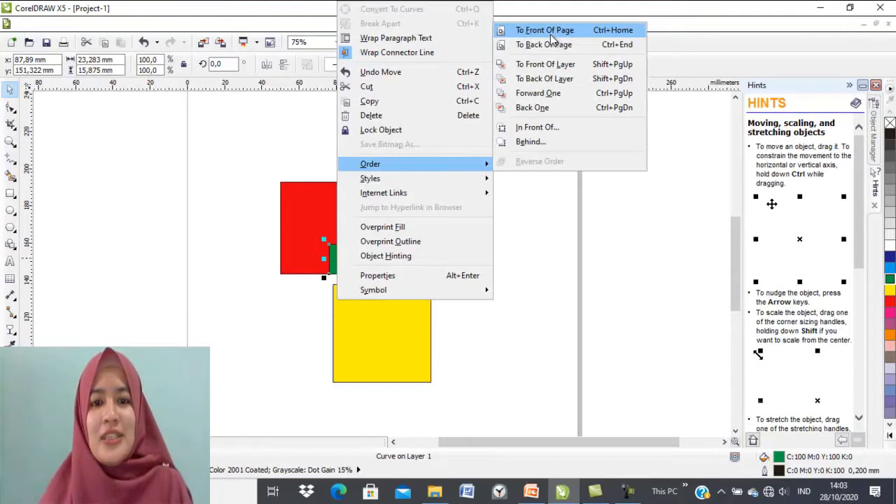
left_click(550, 33)
left_click_drag(371, 335, 367, 283)
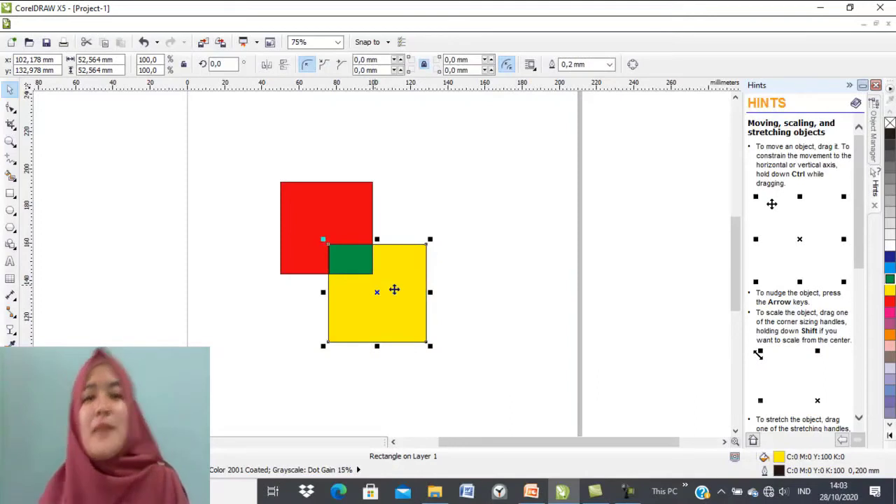
left_click(488, 305)
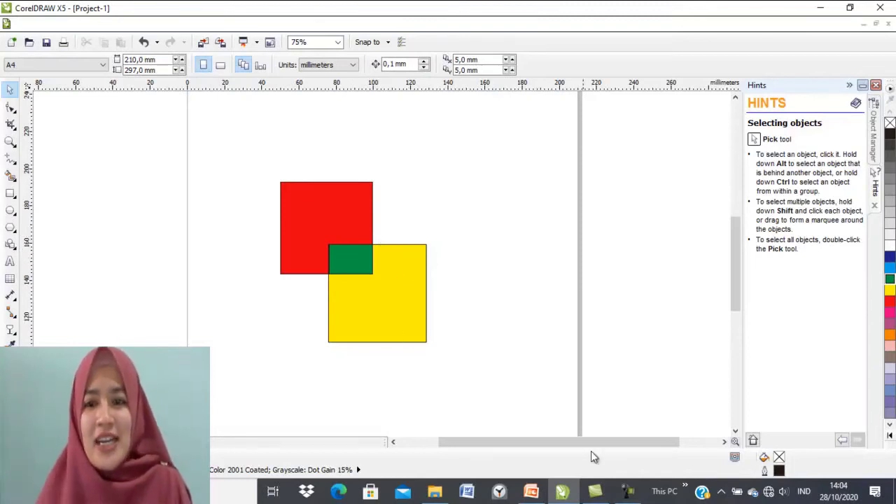
Step: Switch to PowerPoint and present the Shaping Tool slide on Intersect and Simplify in full screen
left_click(530, 493)
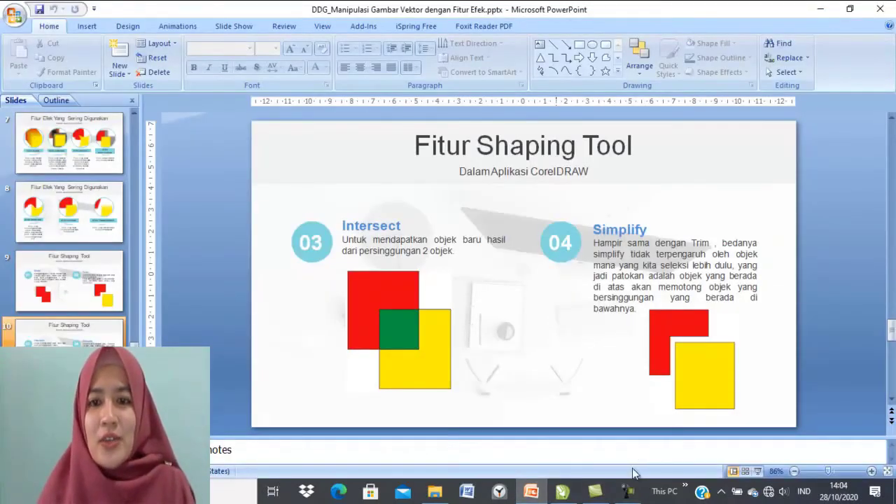
left_click(756, 473)
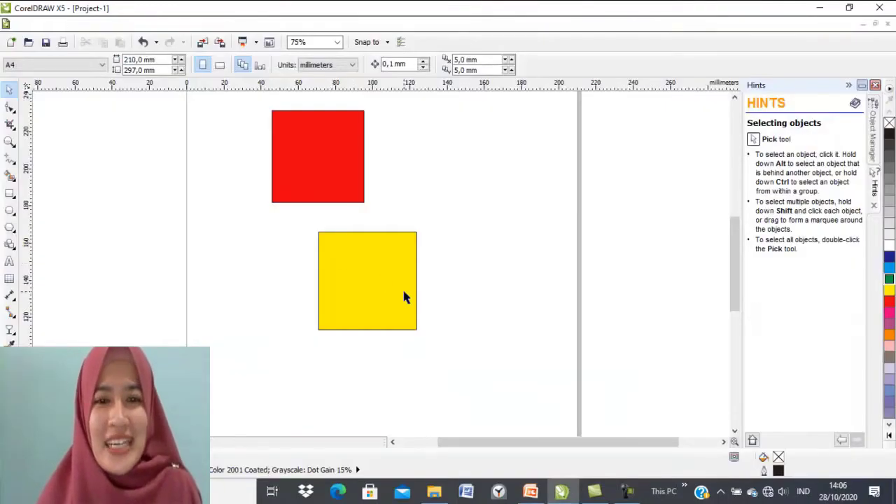
Step: Move the red and yellow squares together until their corners overlap, and apply Simplify to both
left_click_drag(346, 183, 348, 211)
left_click_drag(389, 265, 390, 237)
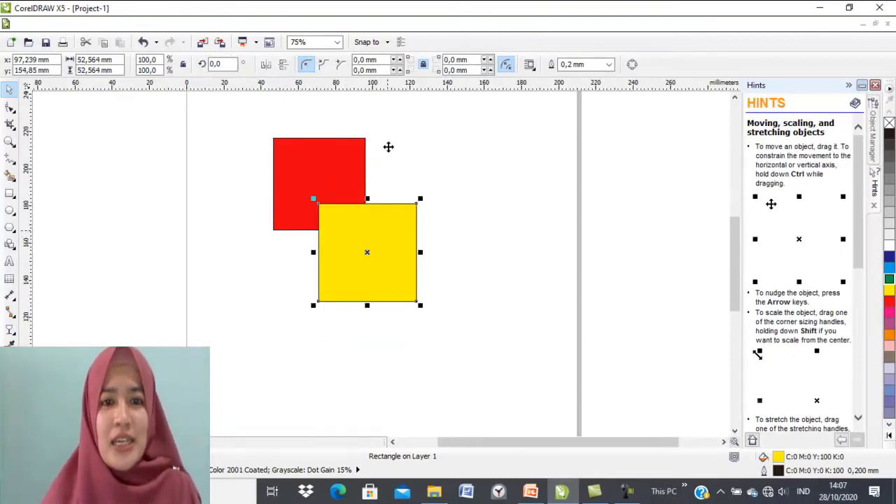
left_click(472, 154)
left_click_drag(264, 135, 442, 312)
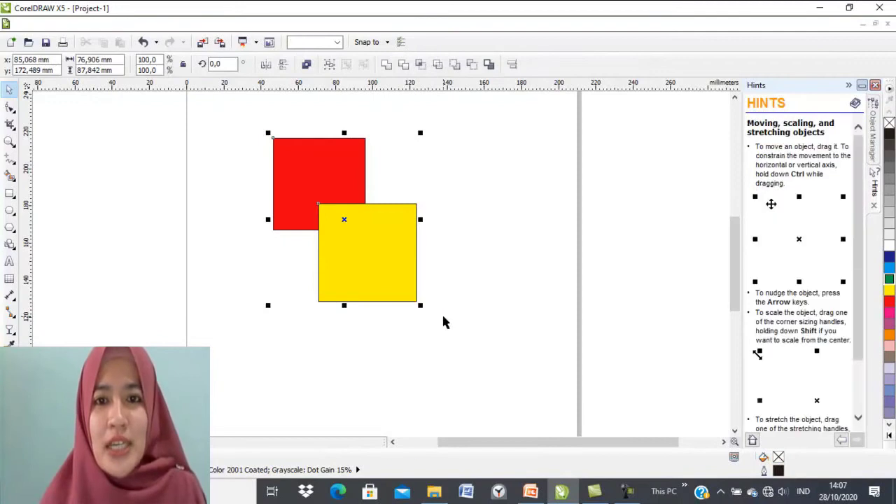
left_click(441, 69)
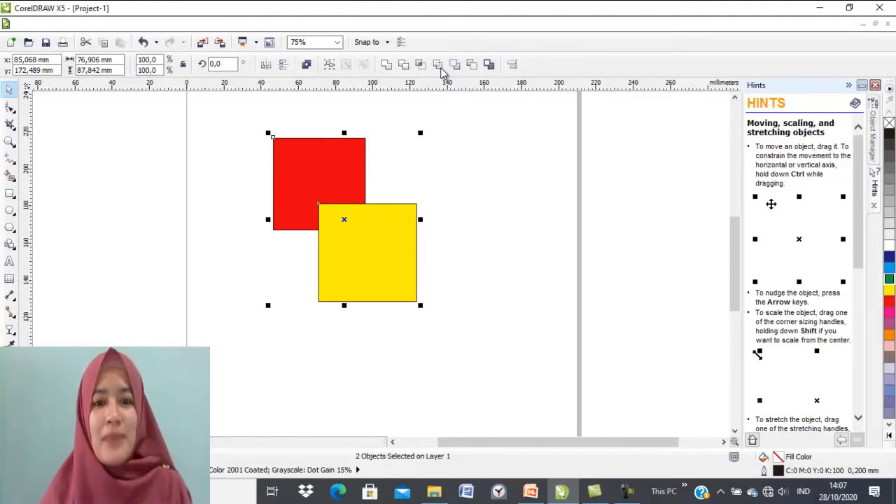
Step: Move the yellow square off the red shape to uncover its cut corner, fit it back in, and pull it away again
left_click(486, 277)
left_click_drag(371, 270, 382, 287)
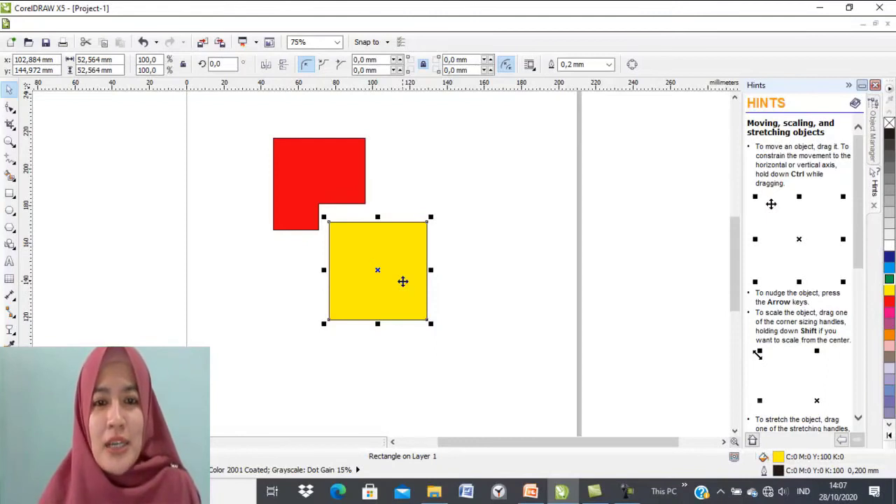
left_click_drag(403, 281, 393, 263)
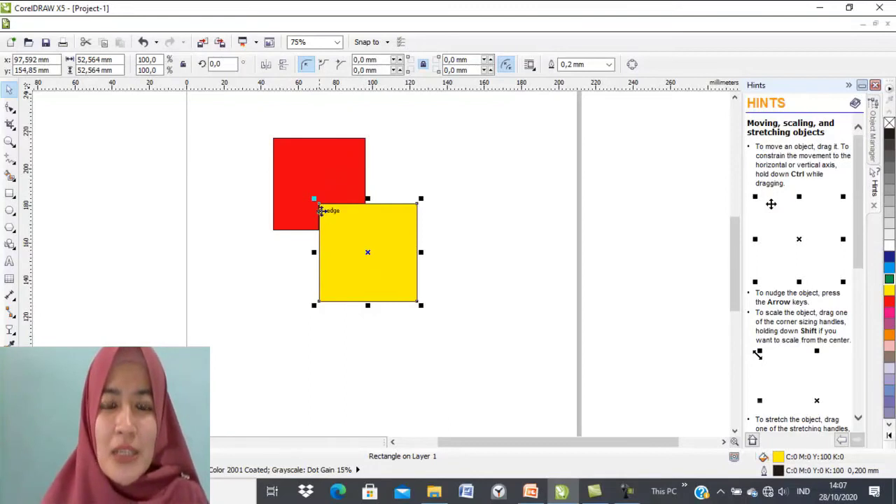
left_click_drag(354, 224, 360, 244)
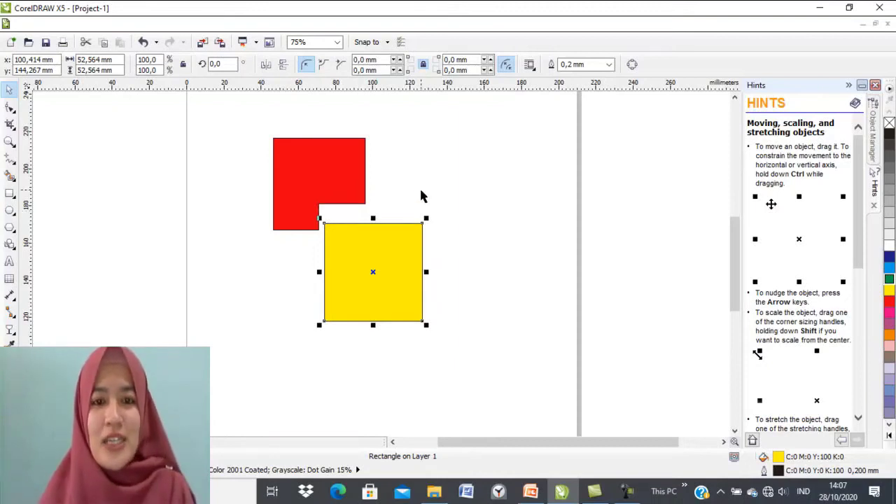
Step: Undo the Simplify and bring the red square, placed below the yellow one, to the front
key("ctrl+z")
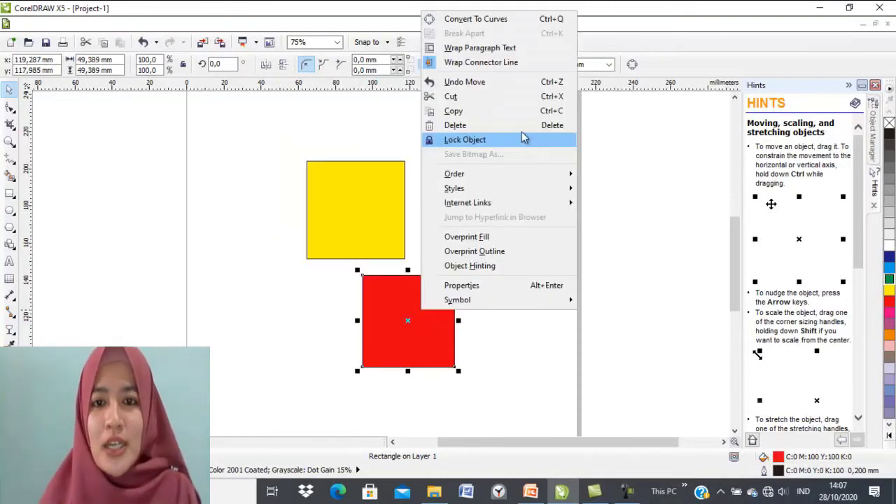
mouse_move(530, 176)
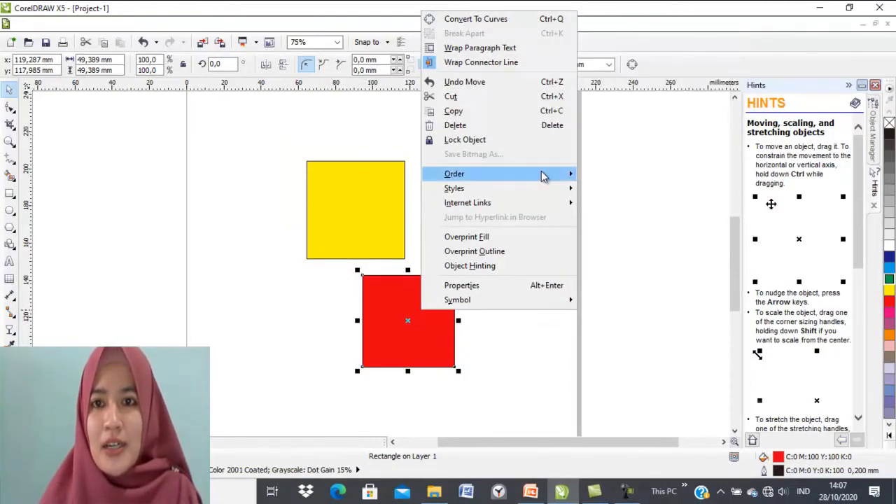
left_click(599, 40)
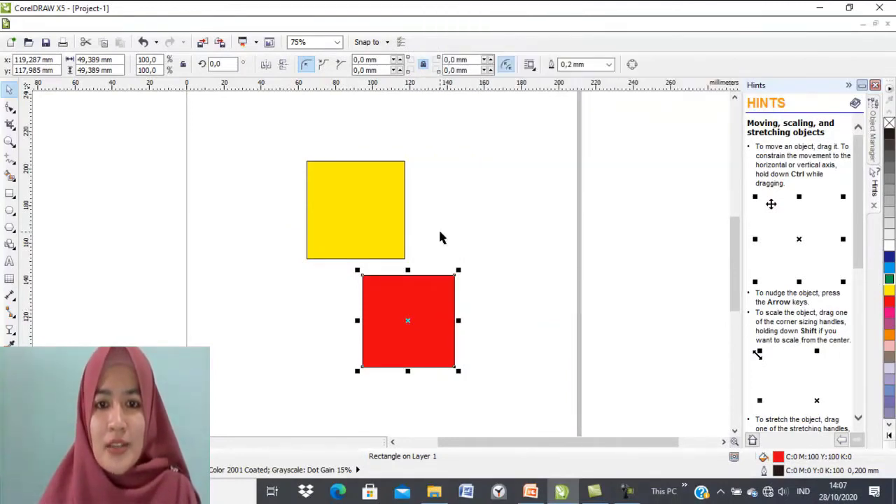
Step: Overlap the red square on the yellow square's lower-right corner and select both for Simplify
left_click_drag(427, 316, 419, 268)
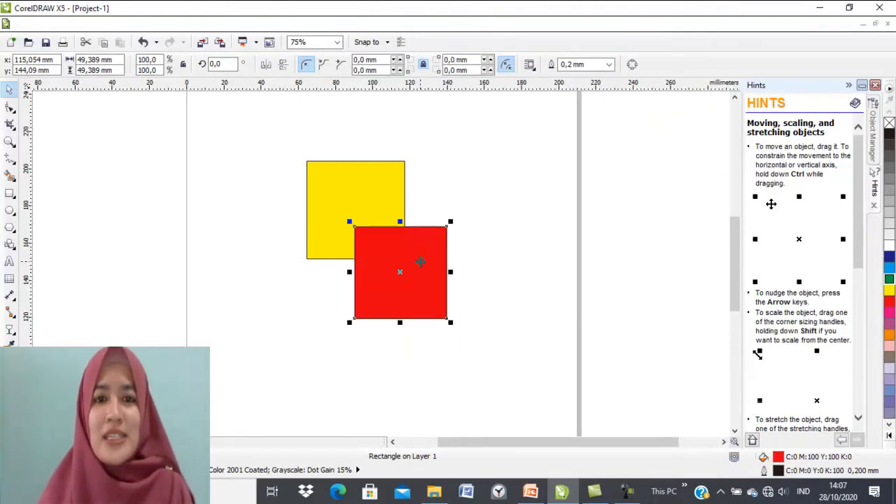
left_click(468, 175)
left_click_drag(310, 146, 493, 352)
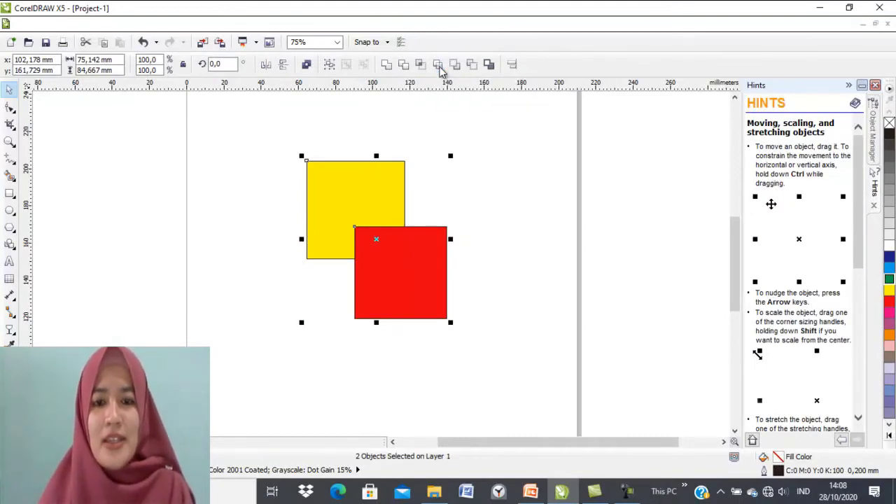
Step: Simplify the two squares, move the red one away to uncover the cut yellow corner, and fit it back in
left_click(472, 294)
left_click_drag(405, 291, 419, 315)
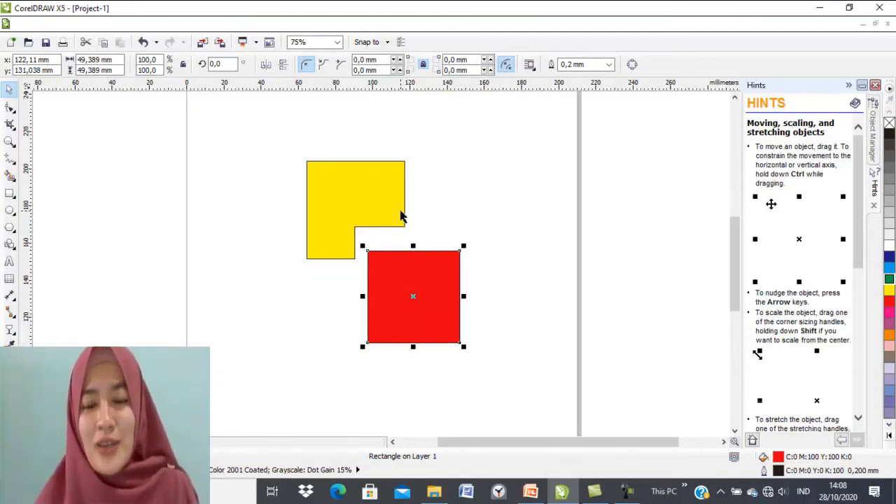
left_click_drag(427, 280, 403, 251)
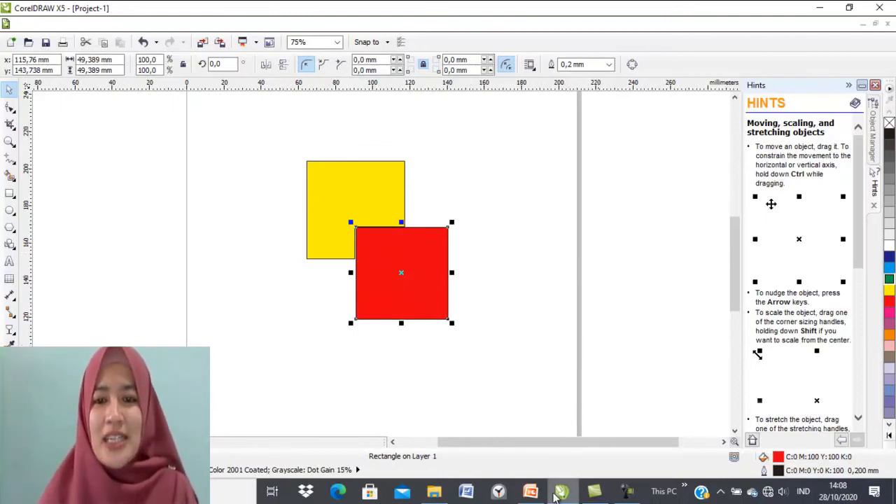
Step: Switch to PowerPoint, present the Intersect and Simplify slide in full screen, and return to CorelDRAW
left_click(530, 492)
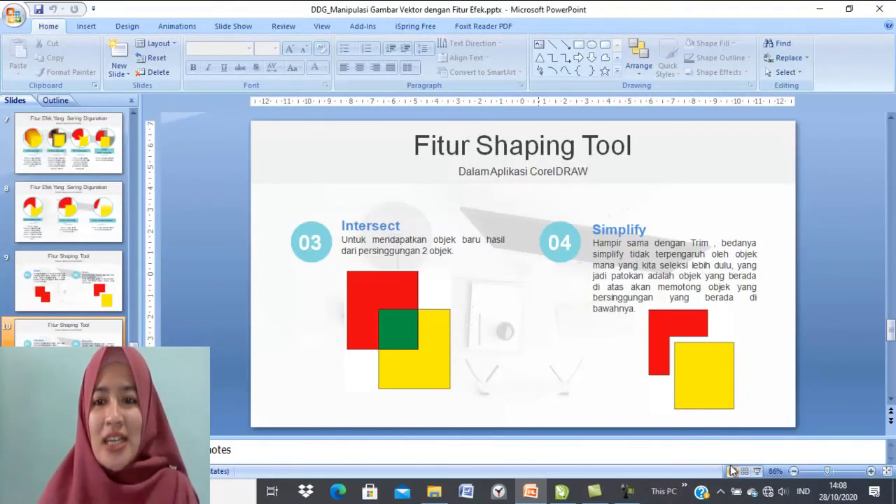
left_click(757, 472)
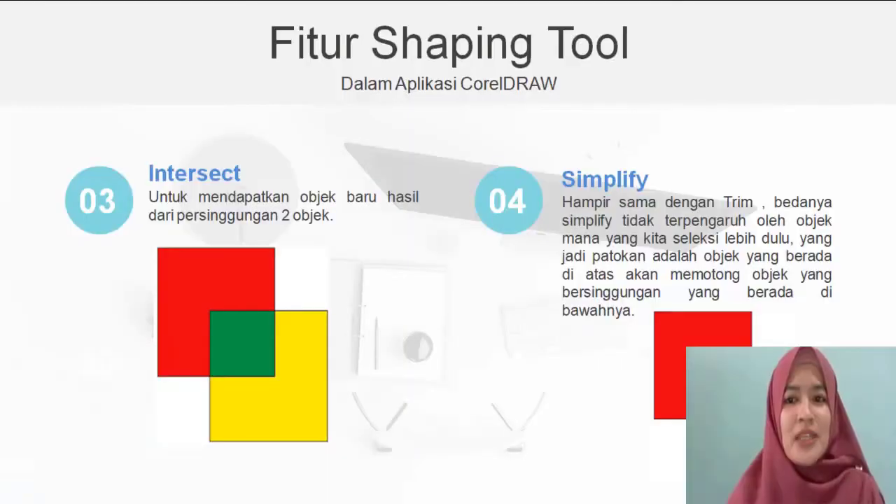
key("Right")
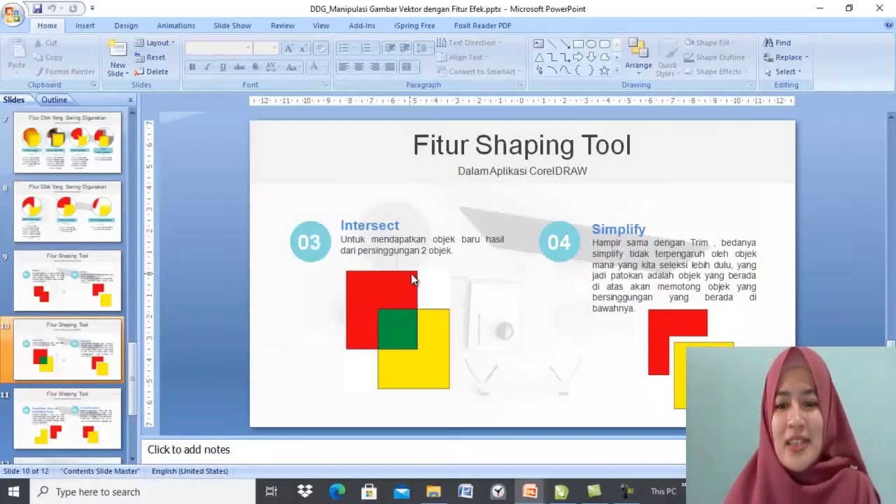
key("Page_Down")
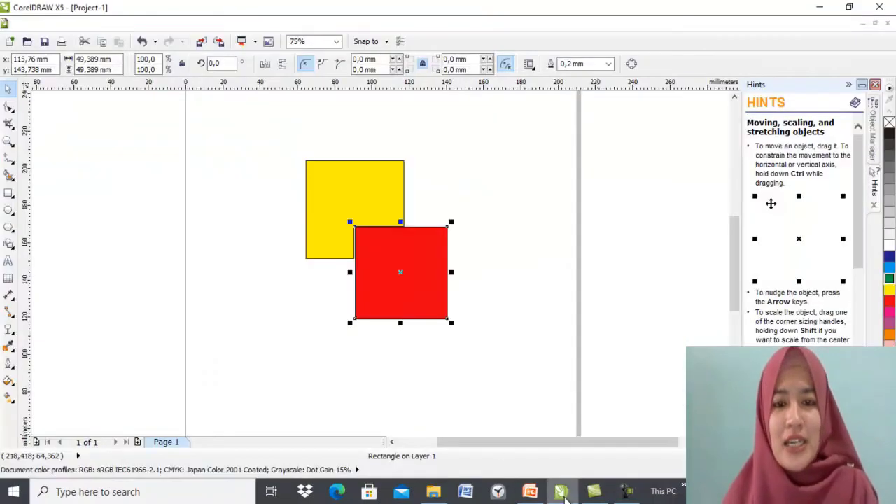
Step: Undo the Simplify together with the red square's moves and its reordering to the front
left_click(499, 340)
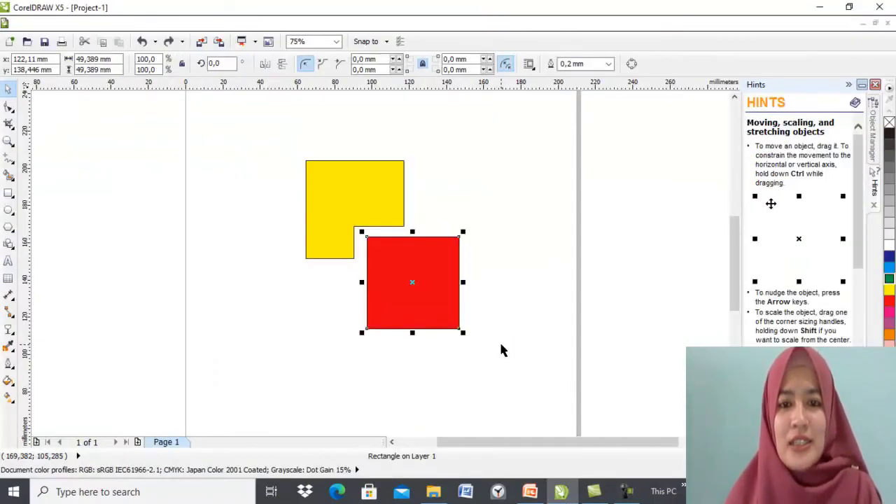
key("ctrl+z")
key("ctrl+z")
key("ctrl+z")
key("ctrl+z")
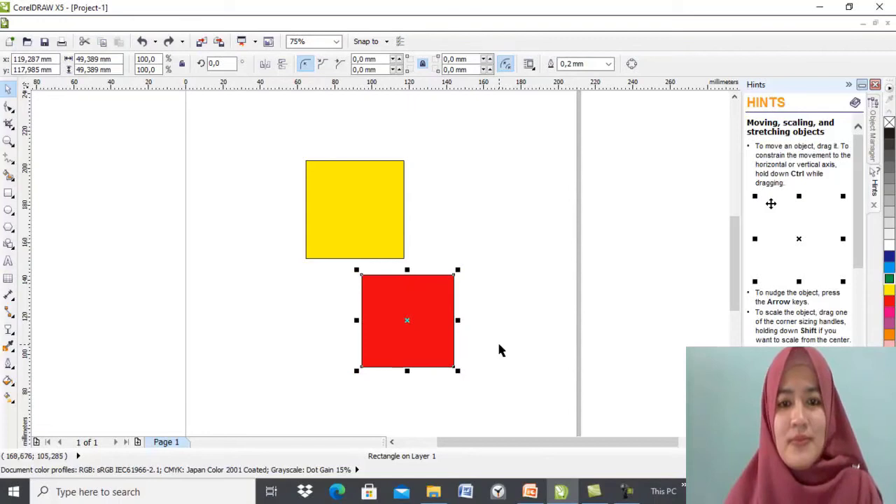
key("ctrl+z")
key("ctrl+z")
Step: Overlap the yellow square on the red square's lower-right corner and apply Front minus back to both
left_click_drag(358, 296, 407, 301)
left_click_drag(364, 230, 366, 243)
left_click_drag(450, 294, 404, 262)
left_click(493, 237)
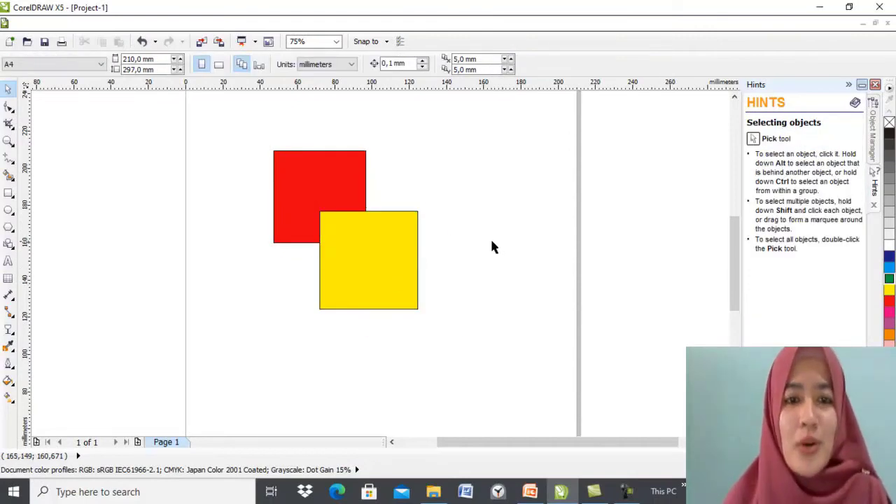
left_click_drag(264, 141, 445, 324)
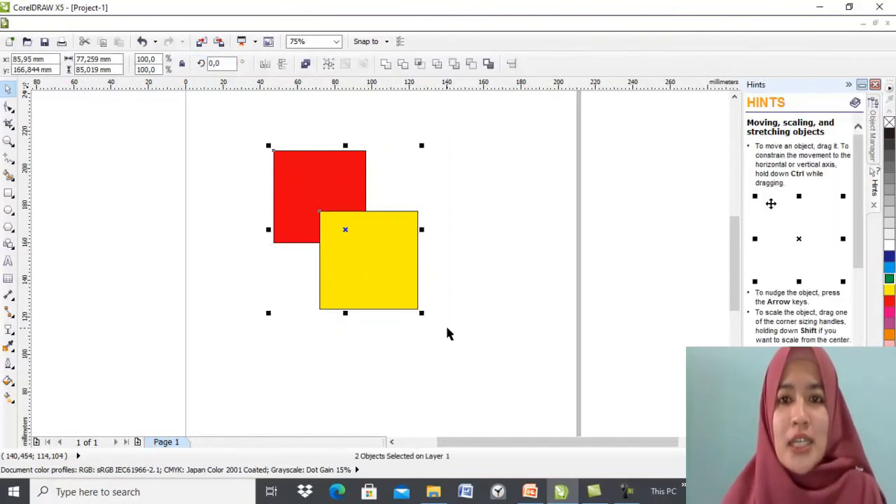
left_click(457, 65)
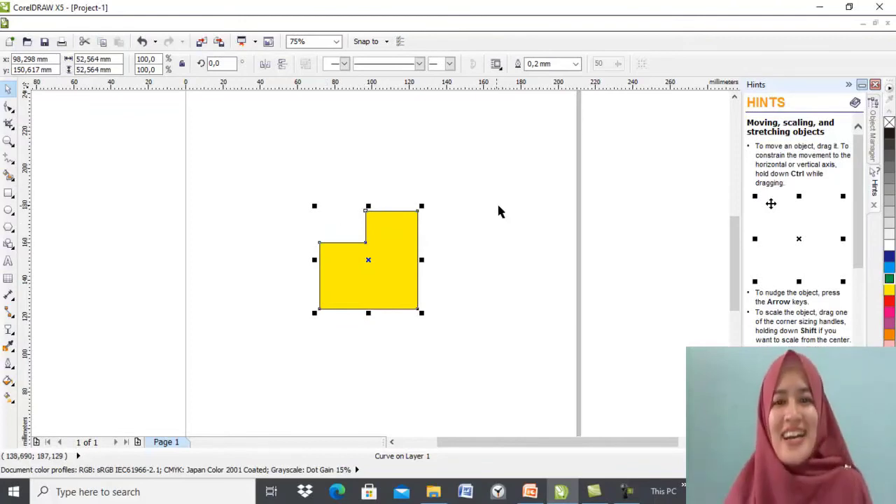
Step: Check the Front Minus Back slide in PowerPoint, return to CorelDRAW, and undo the Front minus back and the yellow square's last move
left_click(561, 492)
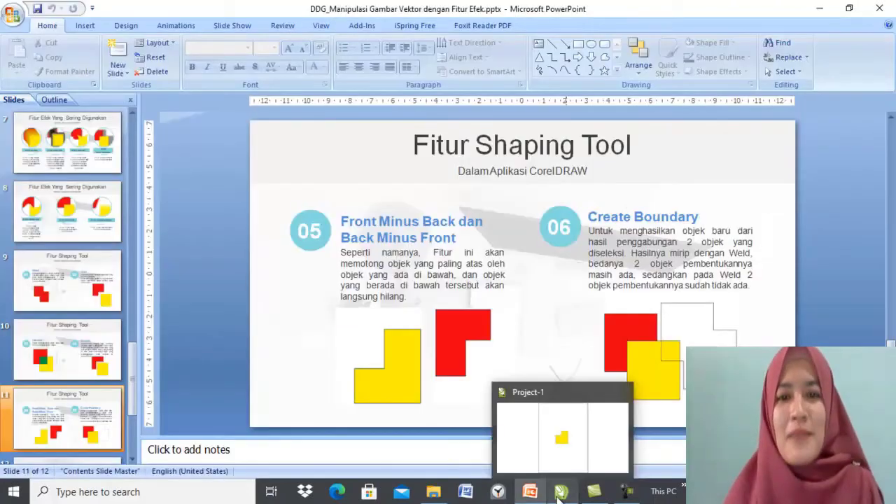
left_click(559, 494)
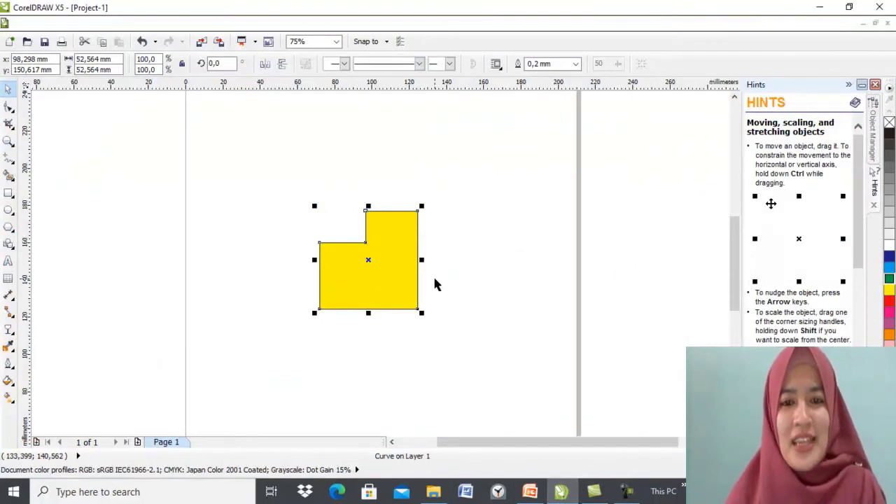
key("ctrl+z")
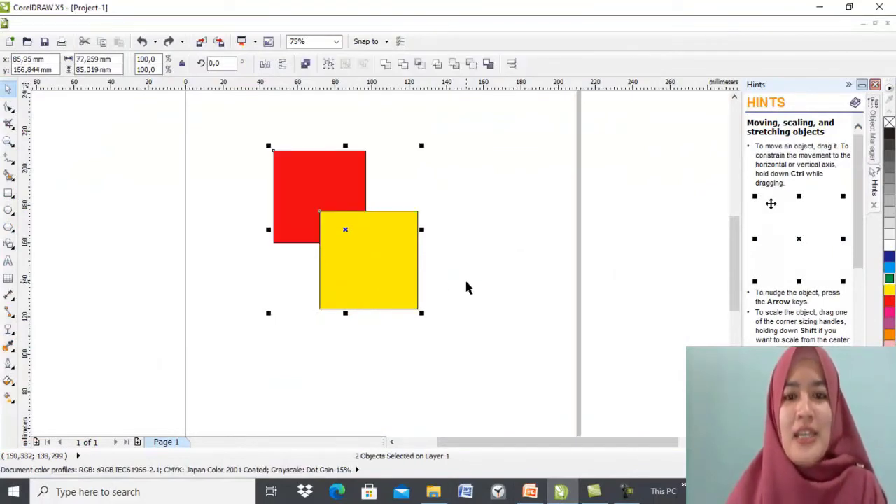
key("ctrl+z")
left_click(482, 278)
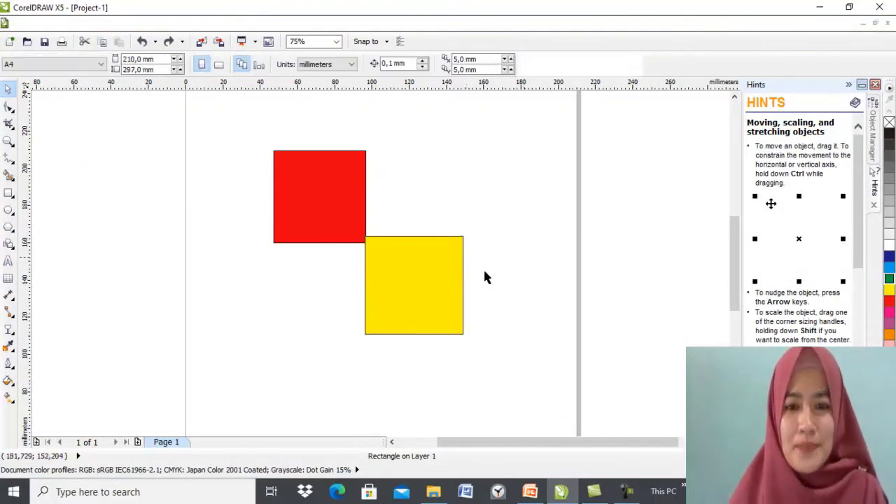
Step: Move the yellow square over the red square's lower-right corner and apply Back minus front to both squares
left_click(324, 207)
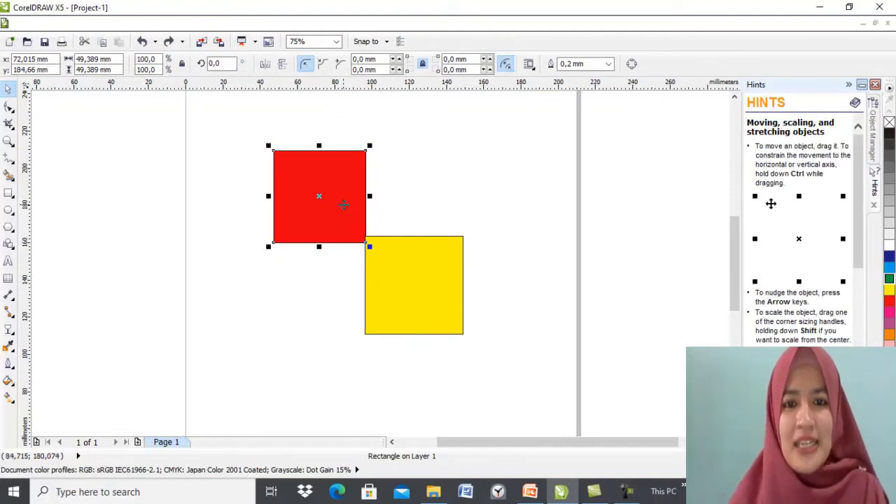
left_click(411, 279)
left_click_drag(408, 280, 368, 260)
left_click(515, 250)
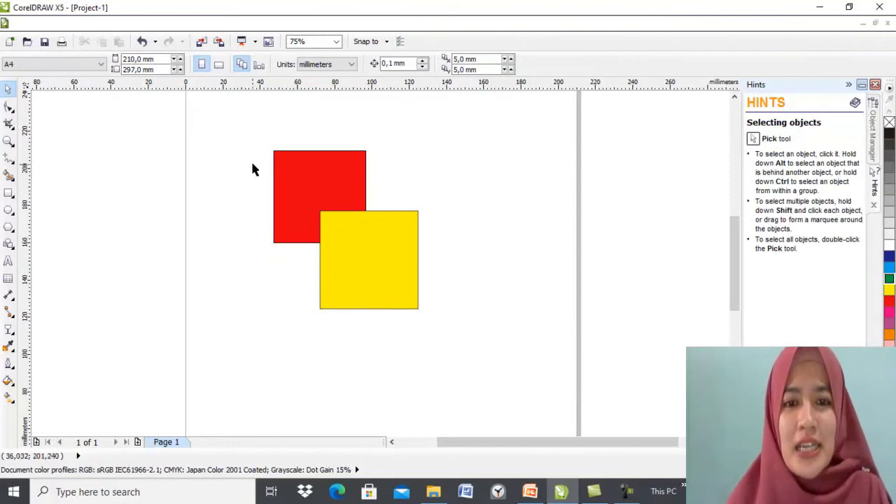
left_click_drag(257, 136, 432, 334)
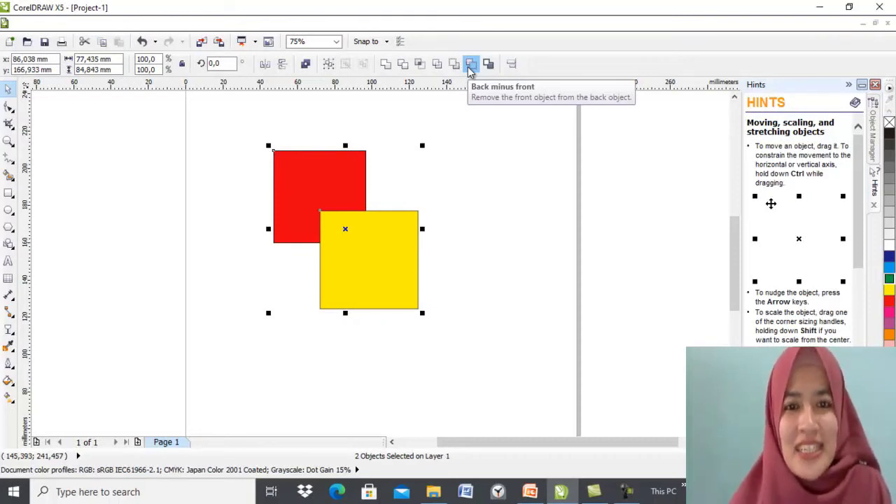
left_click(471, 65)
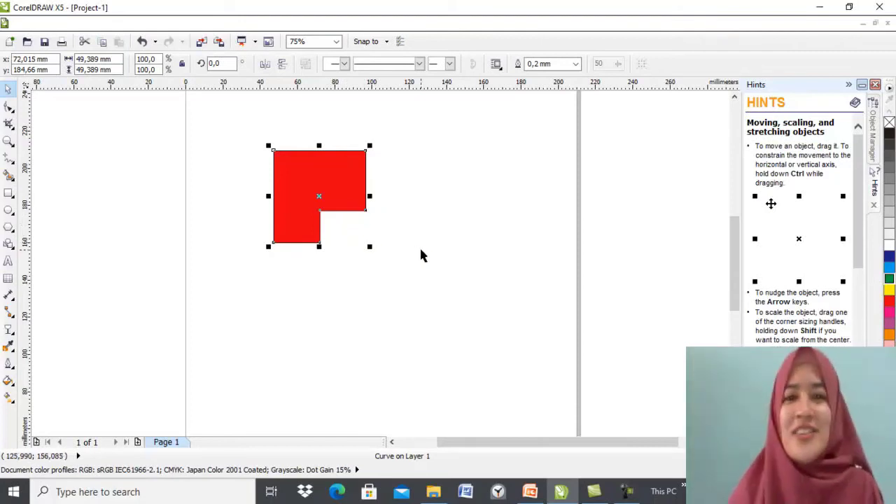
left_click(434, 203)
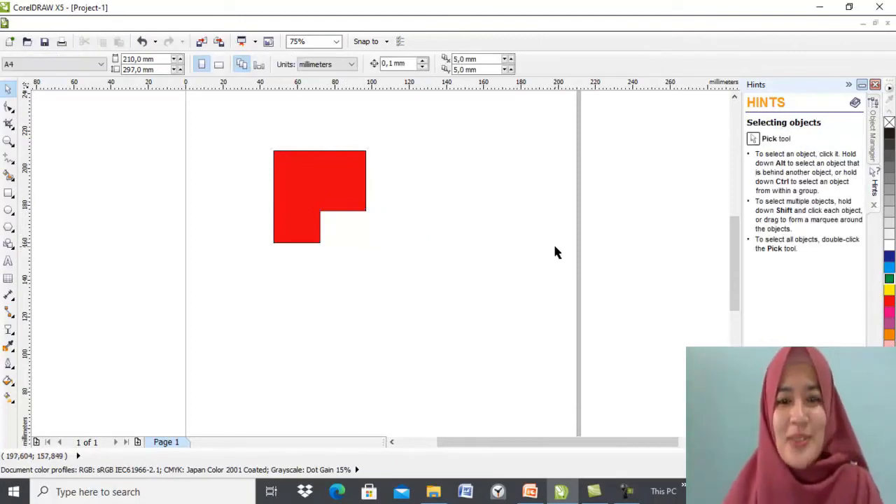
Step: Undo the Back minus front and the yellow square's move over the red square
key("ctrl+z")
key("ctrl+z")
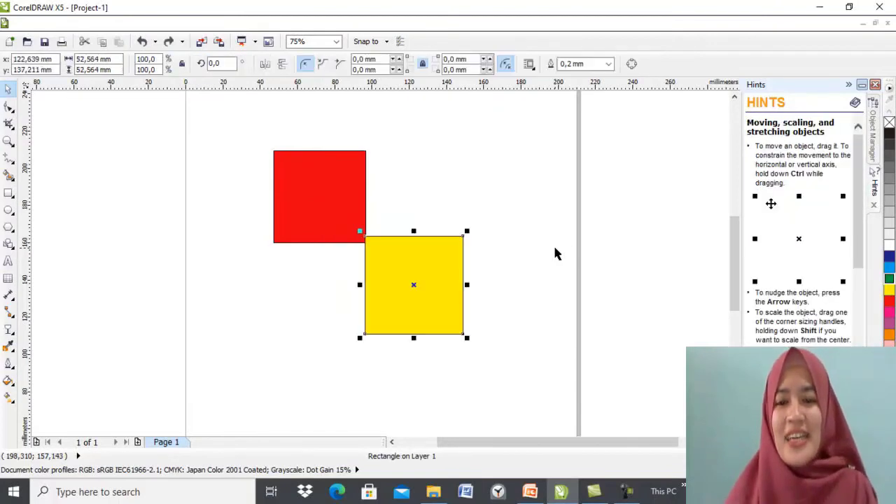
left_click(535, 275)
Step: Switch to PowerPoint and present the Shaping Tool slide on Front Minus Back and Create Boundary in full screen
left_click(530, 492)
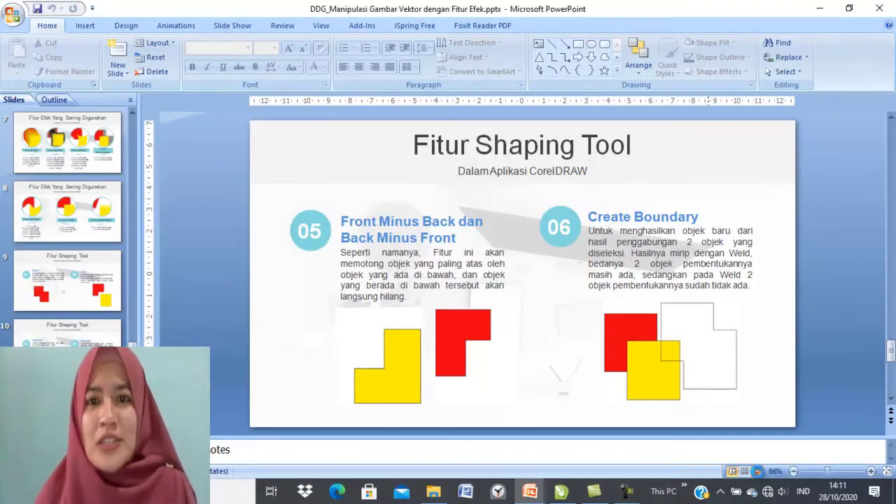
left_click(758, 471)
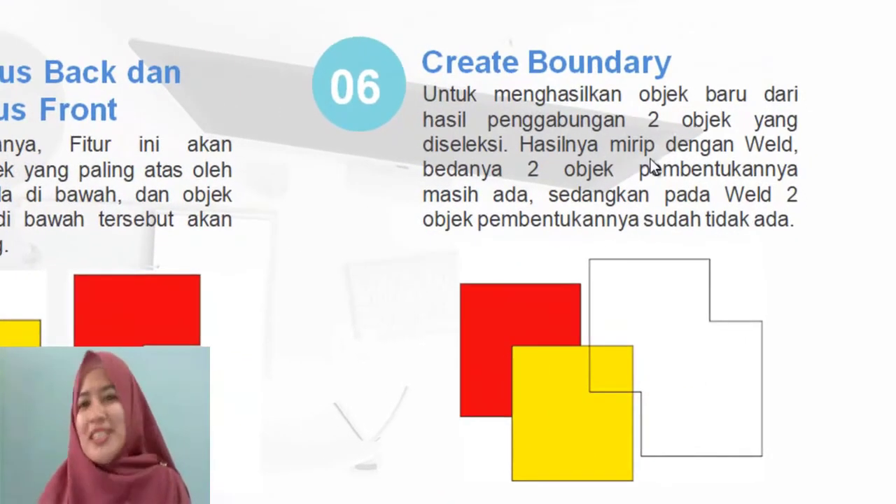